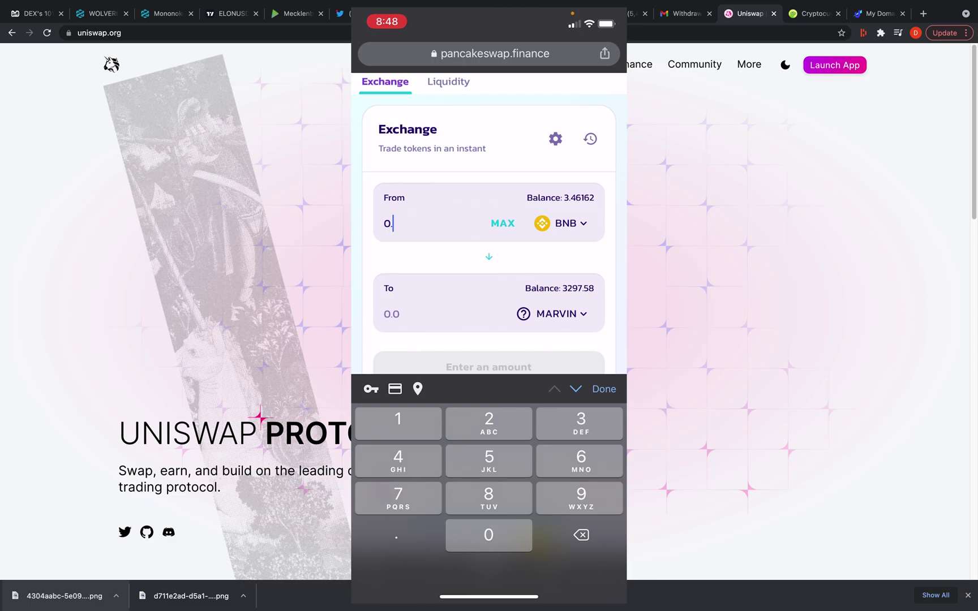
Enter 0.05 BNB to get a 72.8956 MARVIN quote, checking the slippage settings.
{"action": "type", "text": "05"}
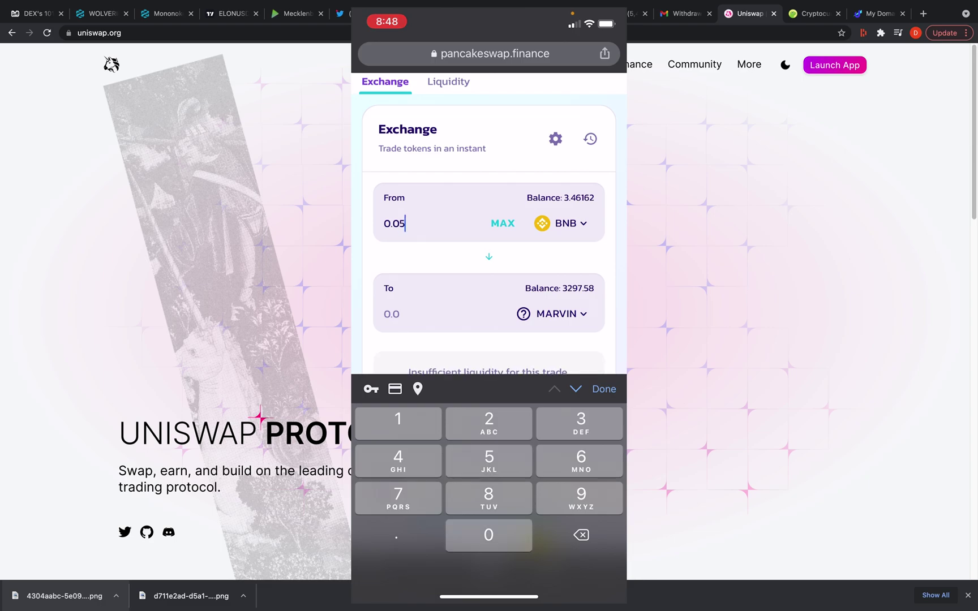
{"action": "left_click", "coordinate": [604, 389]}
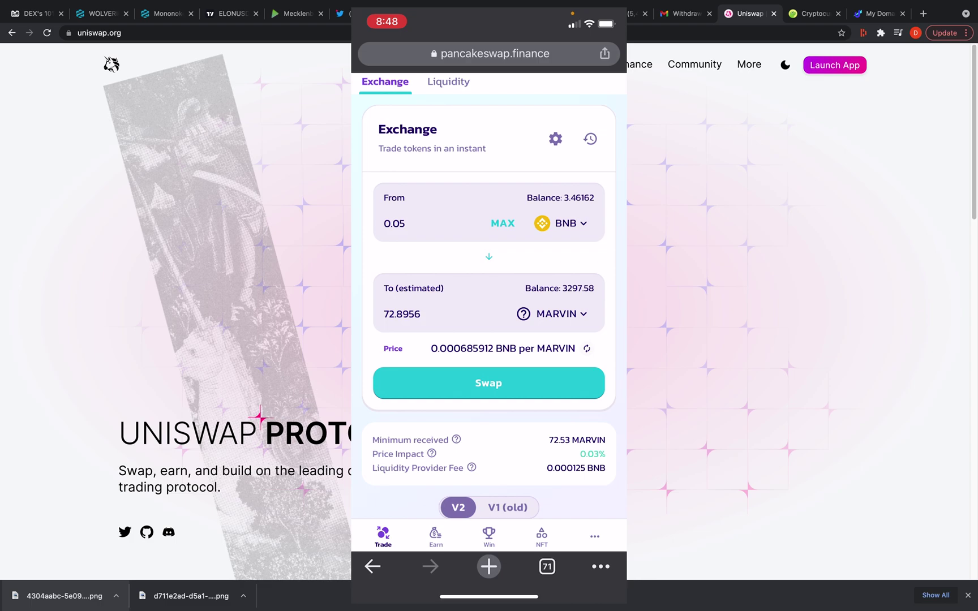
{"action": "left_click", "coordinate": [555, 138]}
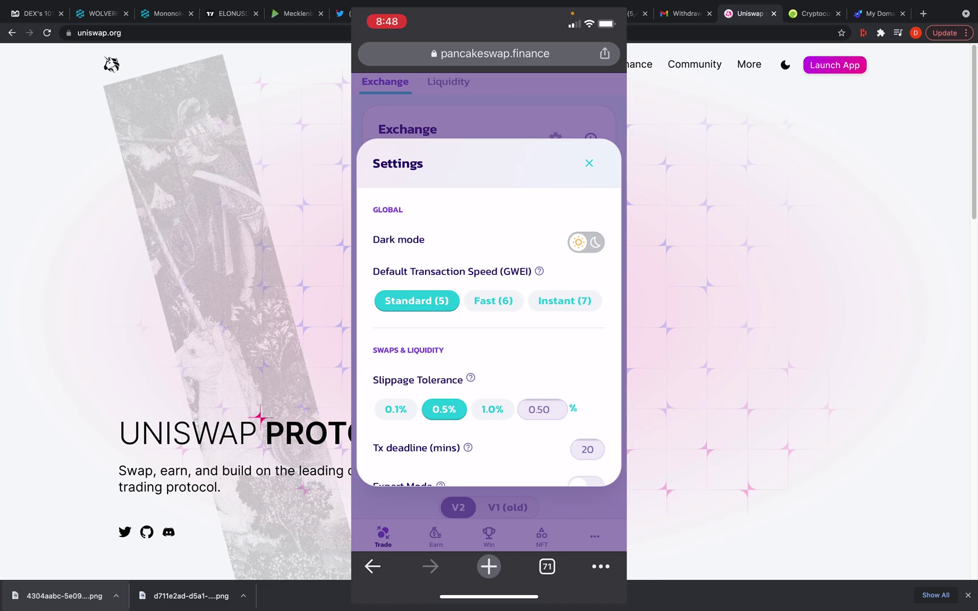
{"action": "left_click", "coordinate": [589, 163]}
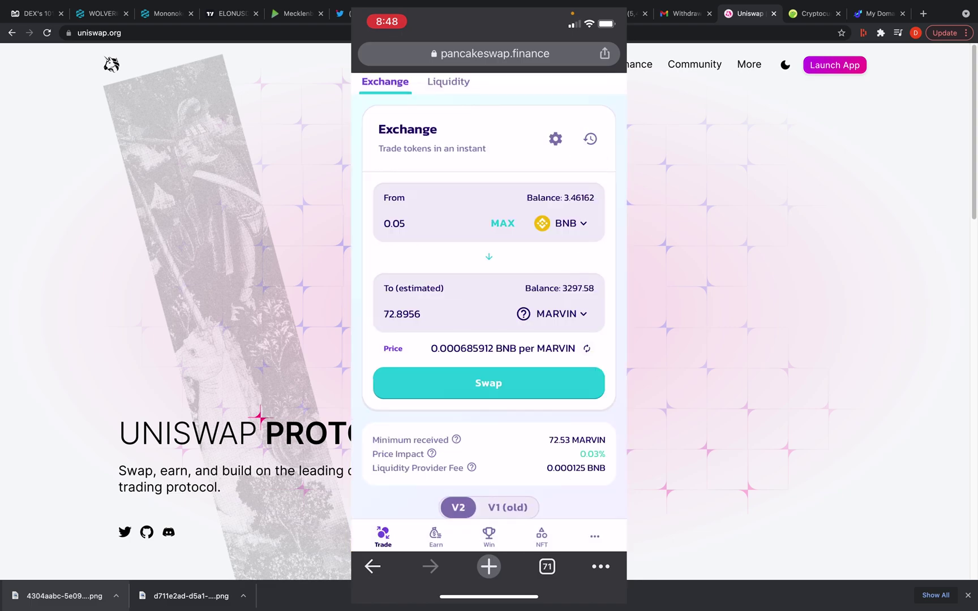
{"action": "scroll", "coordinate": [489, 323], "scroll_direction": "down", "scroll_amount": 2}
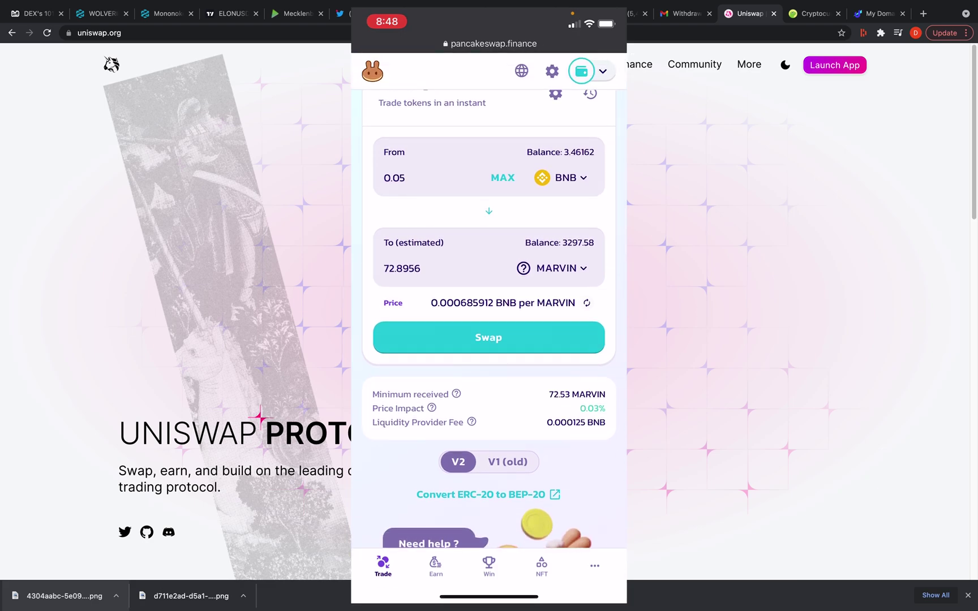
Adjust the MARVIN receive amount, then bring up Confirm Swap for 0.05 BNB to 72.8956 MARVIN.
{"action": "left_click", "coordinate": [420, 268]}
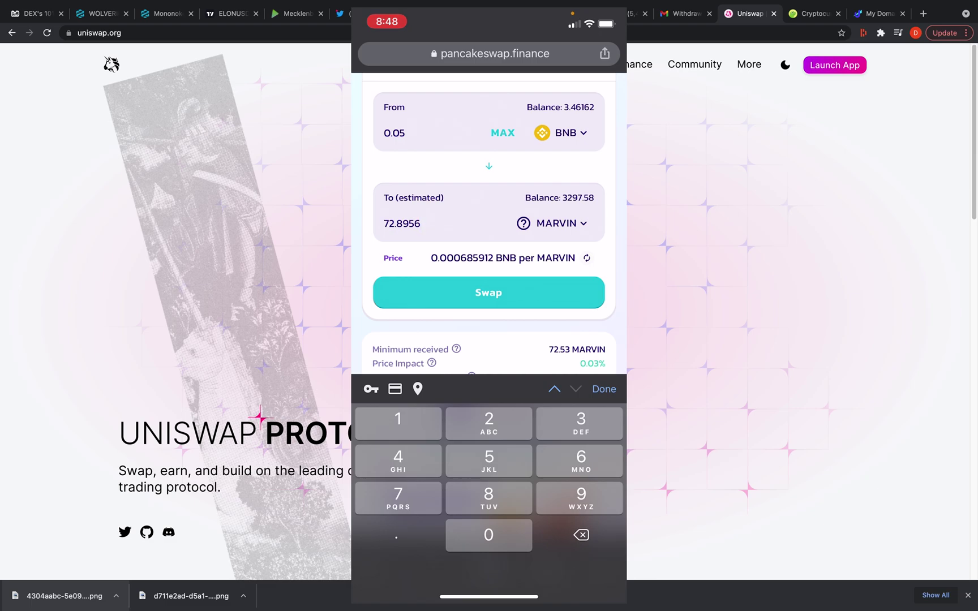
{"action": "type", "text": "123"}
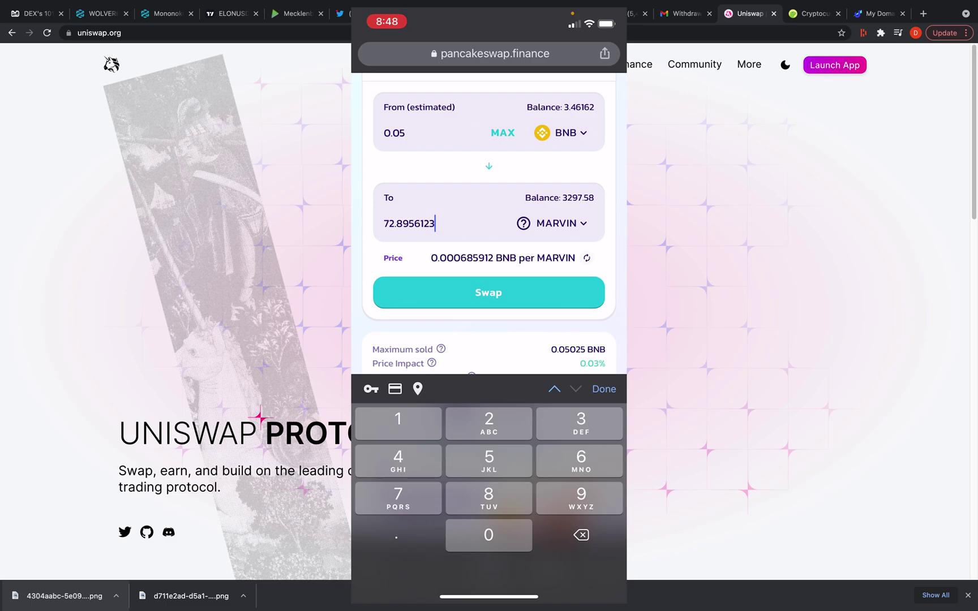
{"action": "left_click", "coordinate": [488, 293]}
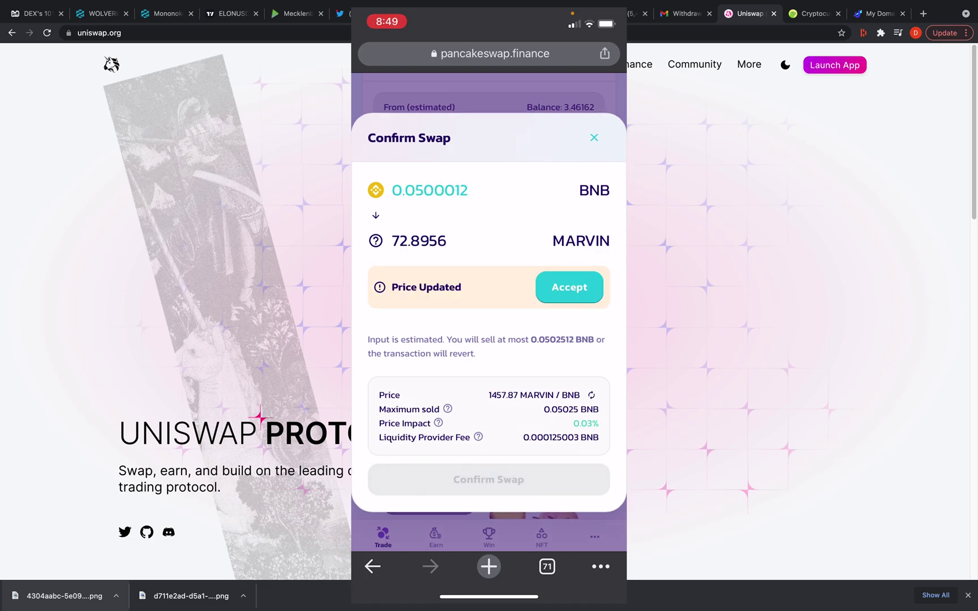
Accept the updated price and confirm the swap, raising Trust Wallet's 0.05025 BNB contract call.
{"action": "left_click", "coordinate": [569, 287]}
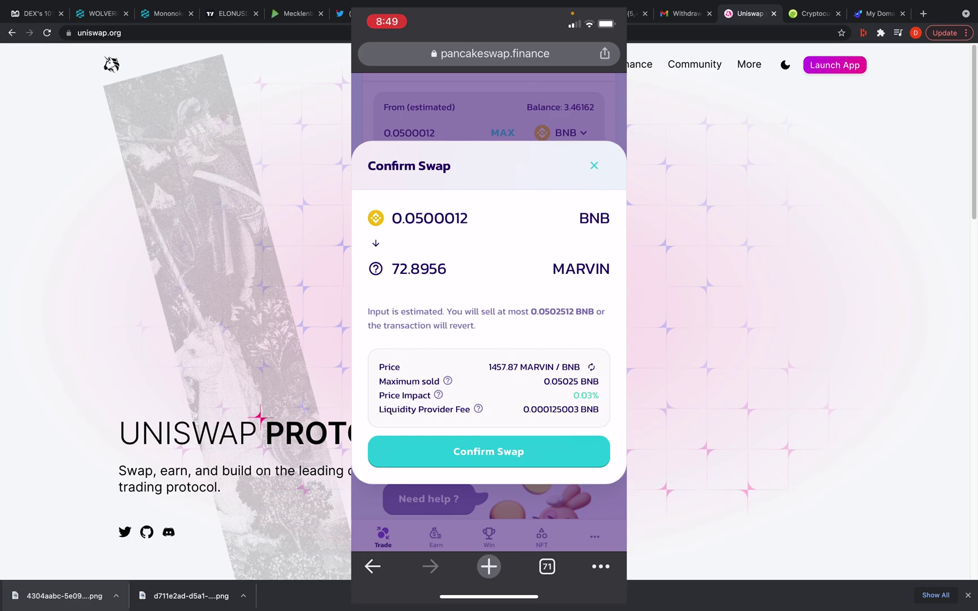
{"action": "left_click", "coordinate": [488, 451]}
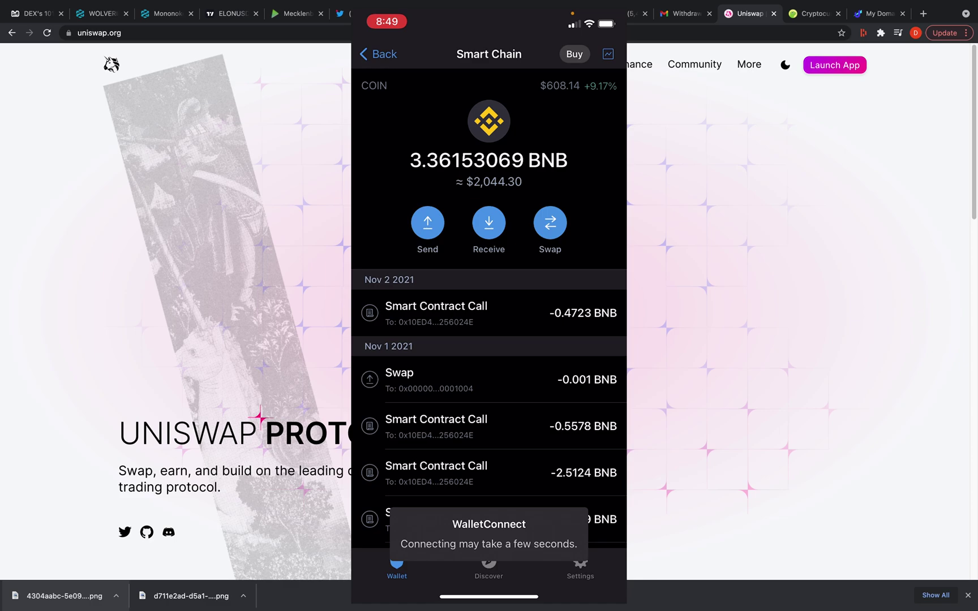
{"action": "scroll", "coordinate": [489, 308], "scroll_direction": "down", "scroll_amount": 2}
{"action": "scroll", "coordinate": [489, 308], "scroll_direction": "up", "scroll_amount": 2}
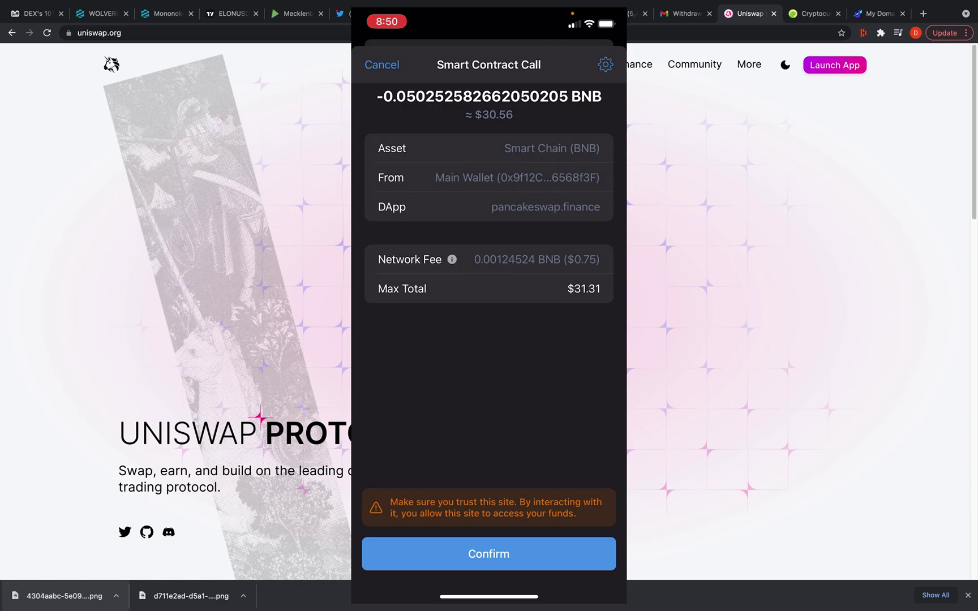
Approve the swap in Trust Wallet and review its BscScan transaction details in block 12402810.
{"action": "left_click", "coordinate": [489, 553]}
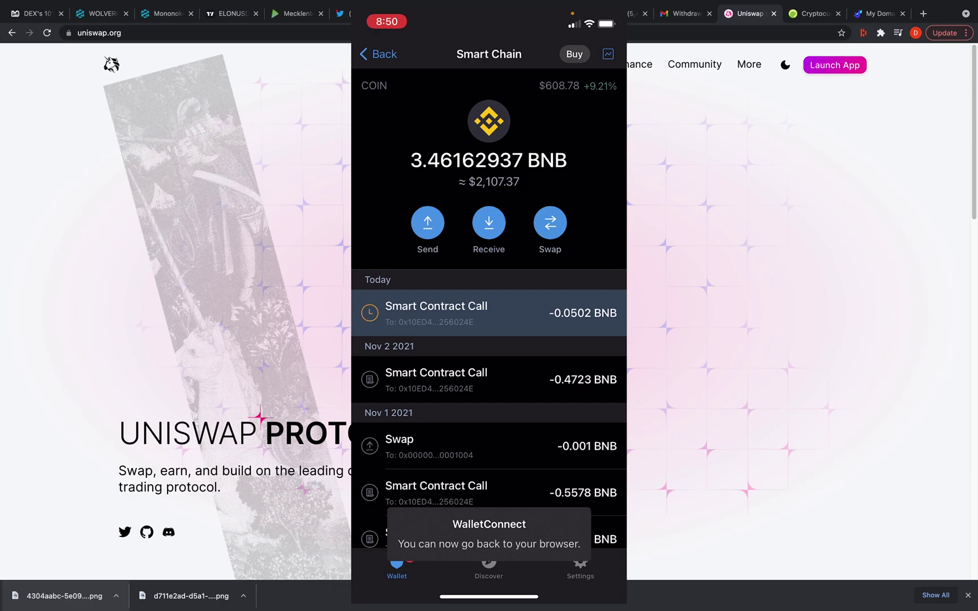
{"action": "left_click_drag", "start_coordinate": [408, 596], "coordinate": [566, 596]}
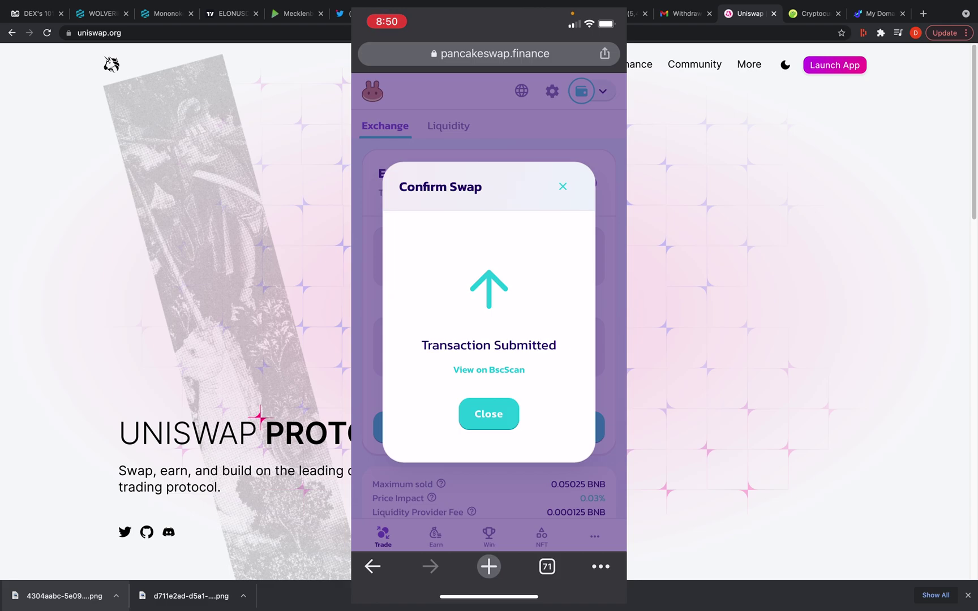
{"action": "left_click", "coordinate": [489, 370]}
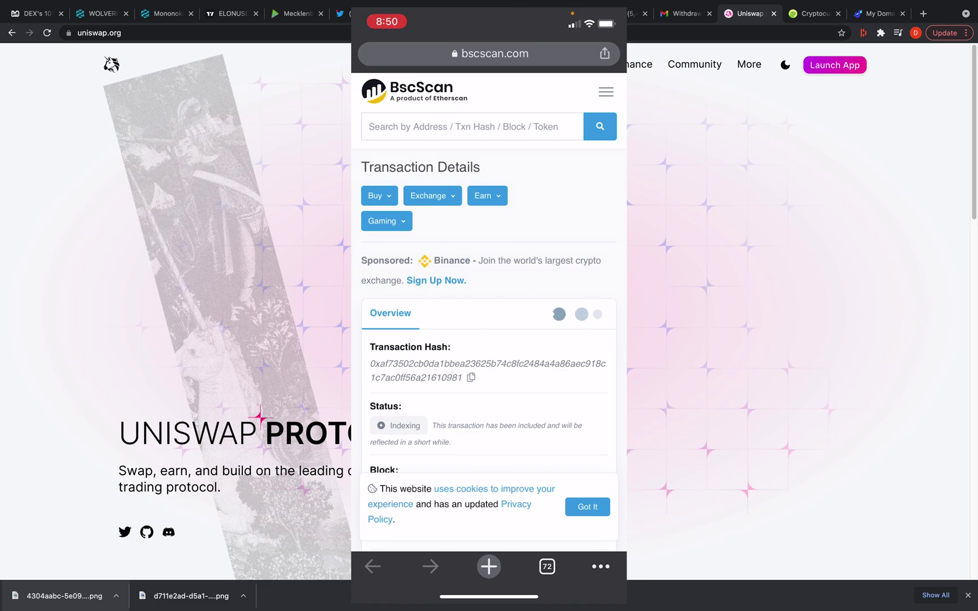
{"action": "scroll", "coordinate": [488, 340], "scroll_direction": "down", "scroll_amount": 3}
{"action": "scroll", "coordinate": [489, 340], "scroll_direction": "down", "scroll_amount": 3}
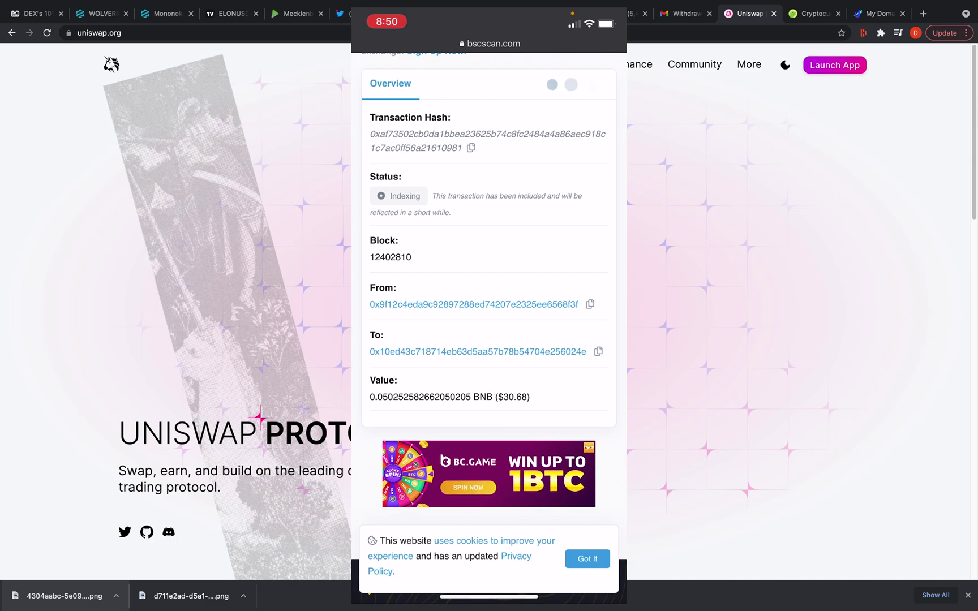
{"action": "scroll", "coordinate": [489, 339], "scroll_direction": "down", "scroll_amount": 1}
{"action": "scroll", "coordinate": [488, 339], "scroll_direction": "down", "scroll_amount": 5}
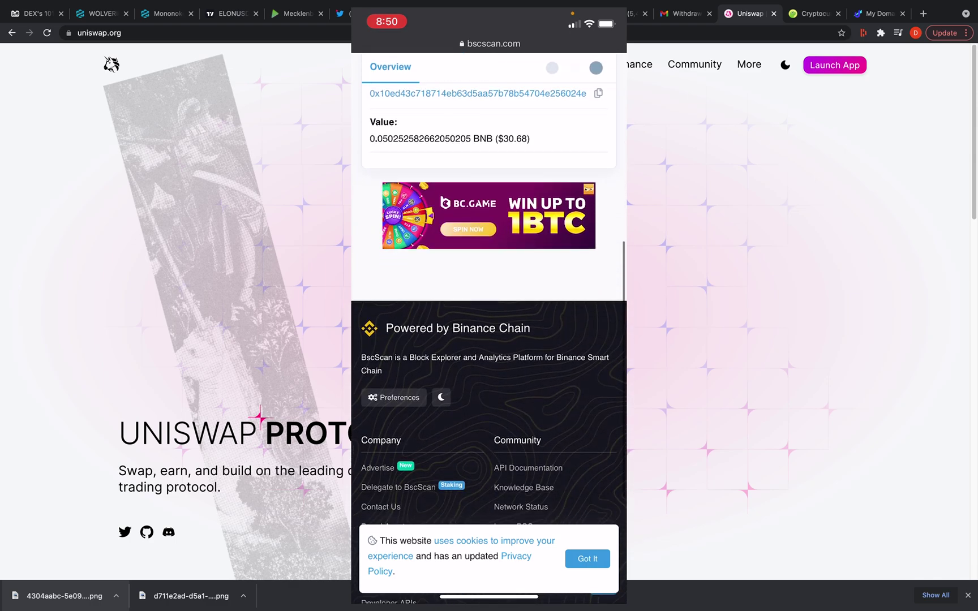
{"action": "scroll", "coordinate": [489, 340], "scroll_direction": "up", "scroll_amount": 5}
{"action": "scroll", "coordinate": [489, 339], "scroll_direction": "up", "scroll_amount": 3}
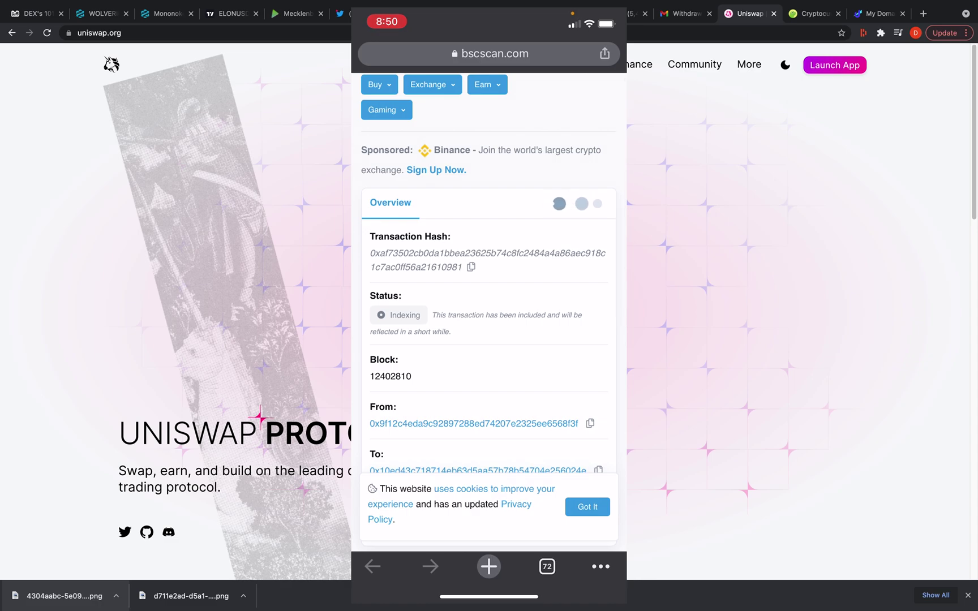
{"action": "scroll", "coordinate": [489, 311], "scroll_direction": "up", "scroll_amount": 3}
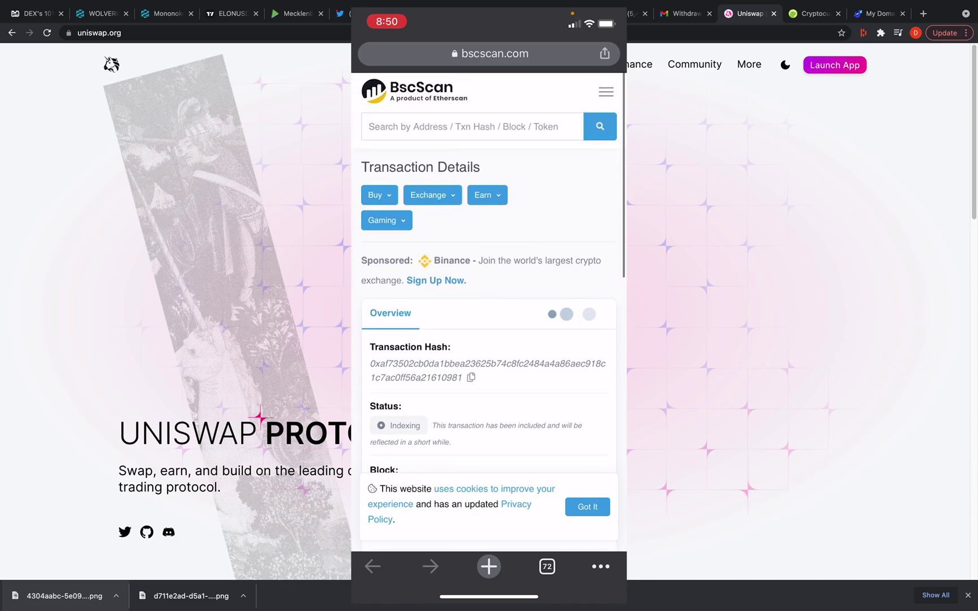
Return to Trust Wallet, which lists the -0.0502 BNB Smart Contract Call.
{"action": "left_click_drag", "start_coordinate": [489, 596], "coordinate": [489, 424]}
{"action": "left_click_drag", "start_coordinate": [430, 283], "coordinate": [566, 283]}
{"action": "left_click", "coordinate": [489, 283]}
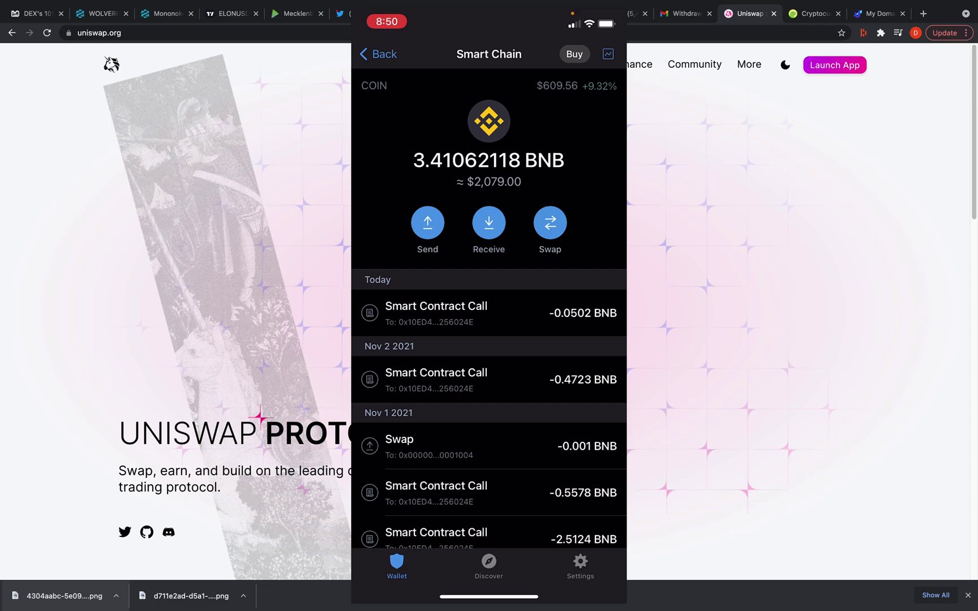
Check Elon's Marvin shows 3,364.6484 MARVIN, then view the Smart Chain BNB details.
{"action": "left_click", "coordinate": [377, 53]}
{"action": "left_click", "coordinate": [442, 292]}
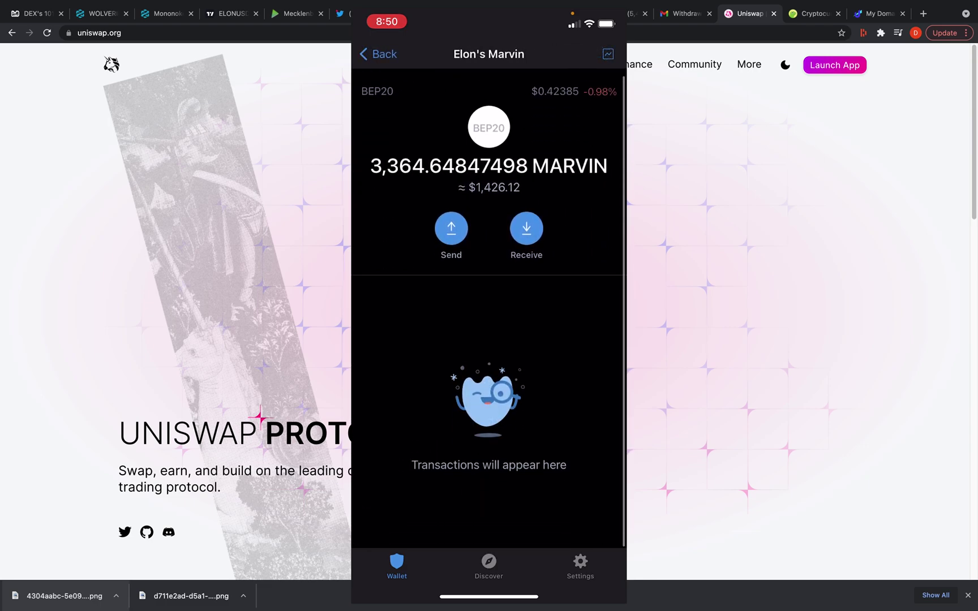
{"action": "left_click", "coordinate": [378, 53]}
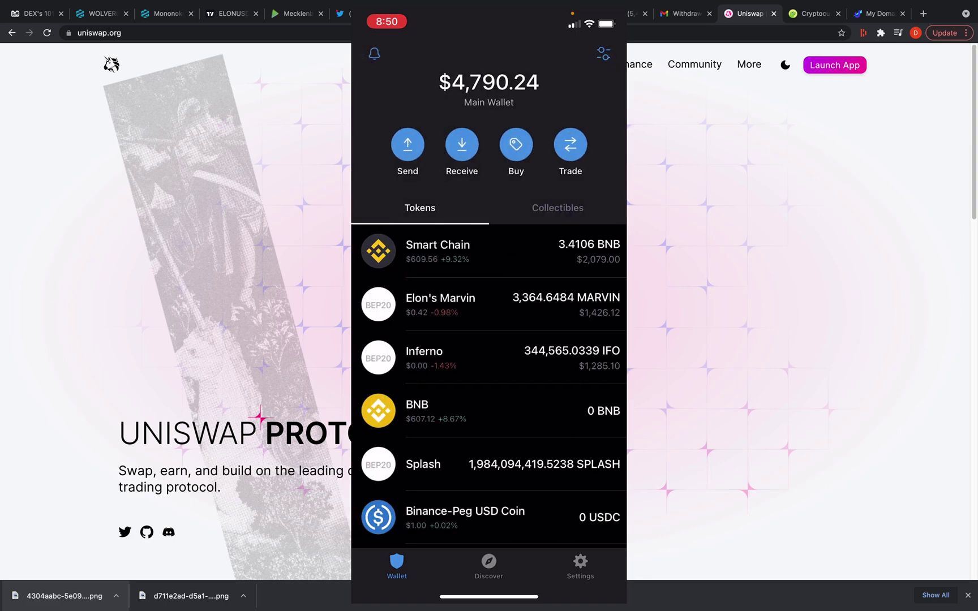
{"action": "left_click", "coordinate": [437, 249]}
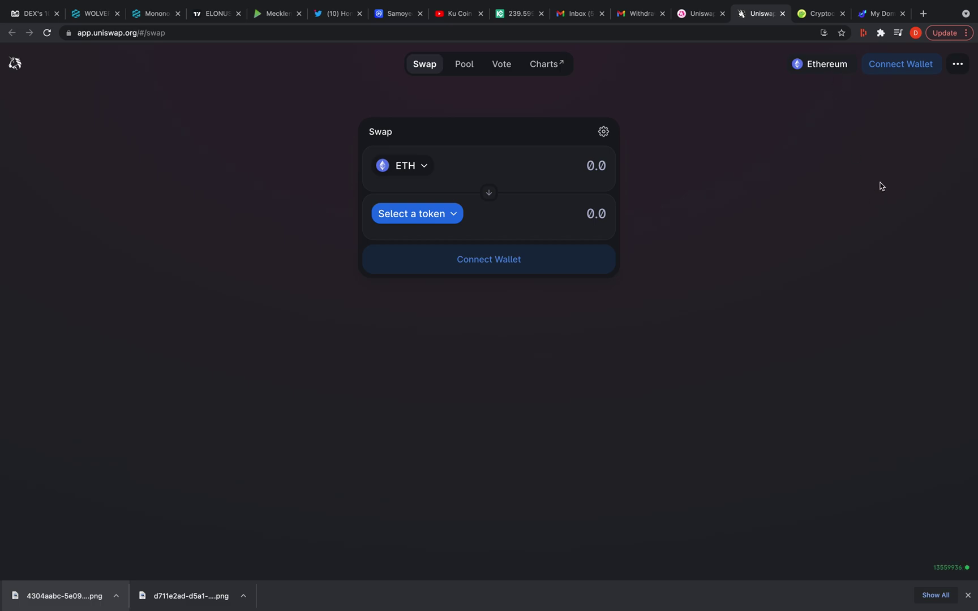
Connect MetaMask to Uniswap, unlocking it with the wallet password.
{"action": "left_click", "coordinate": [905, 72]}
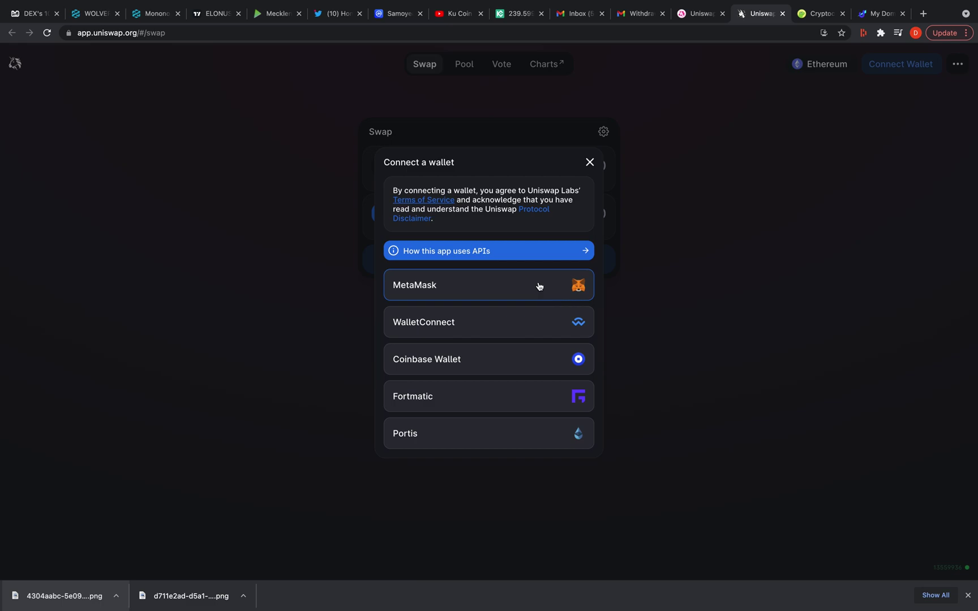
{"action": "left_click", "coordinate": [539, 286]}
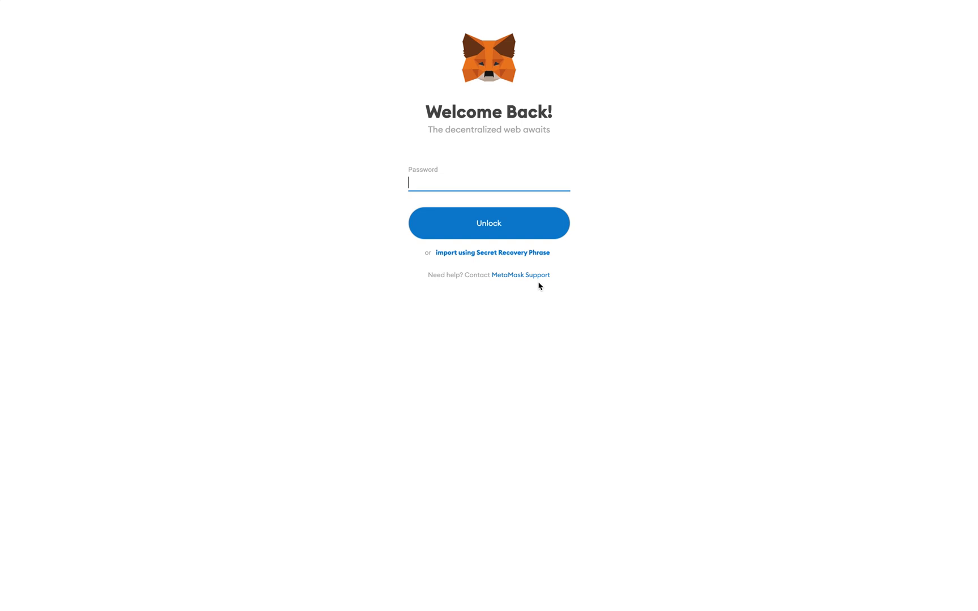
{"action": "type", "text": "•••••"}
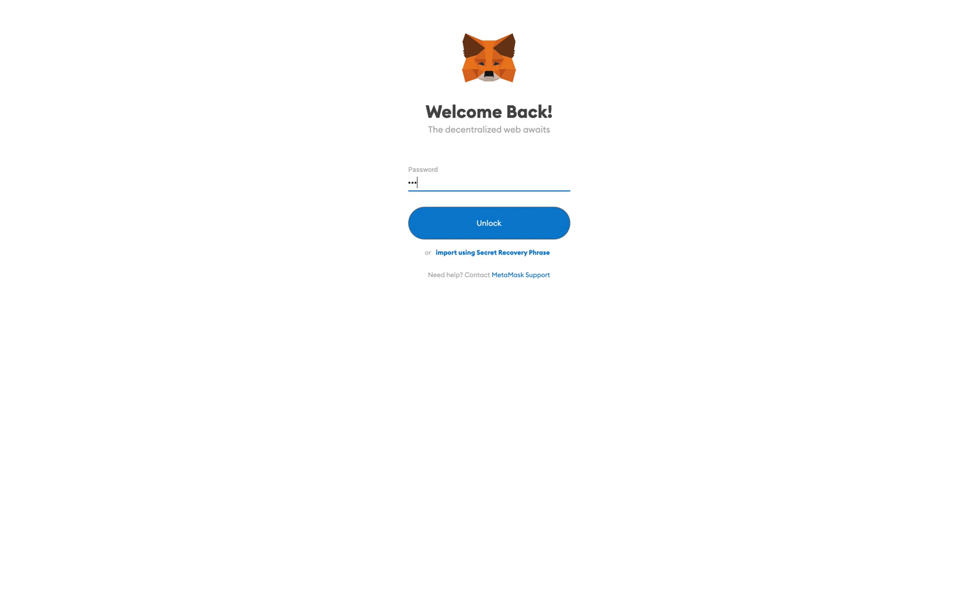
{"action": "type", "text": "•••••••••"}
{"action": "key", "text": "Return"}
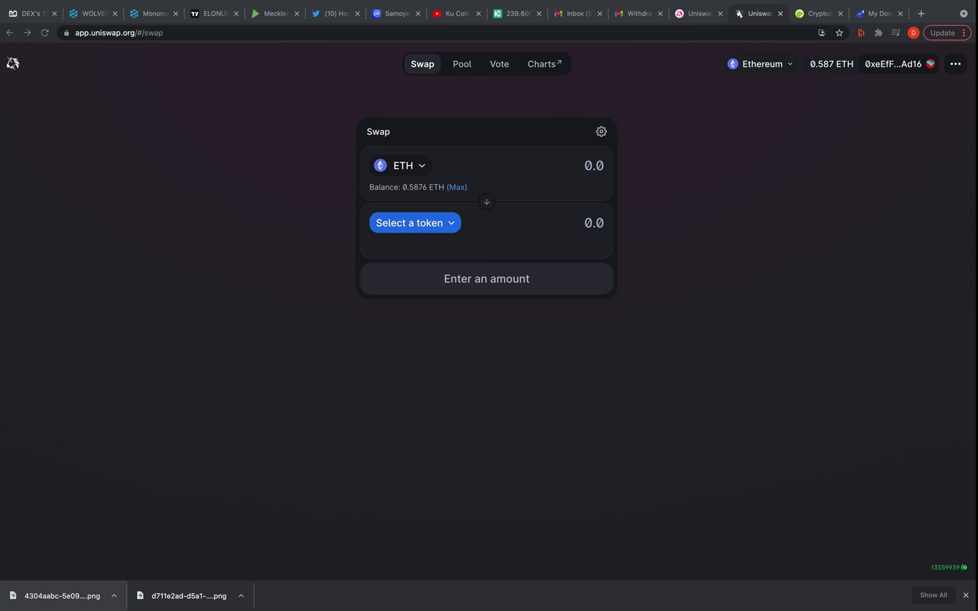
View the MetaMask balance of 0.5877 ETH and 0 ELON, then go to the DEXTools Mononoke tab.
{"action": "left_click", "coordinate": [880, 32]}
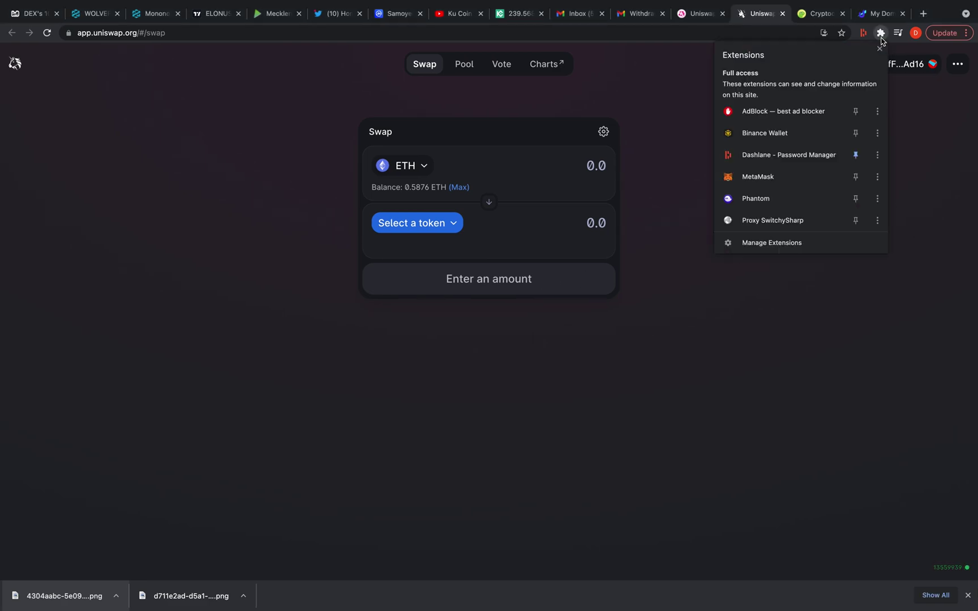
{"action": "left_click", "coordinate": [798, 172]}
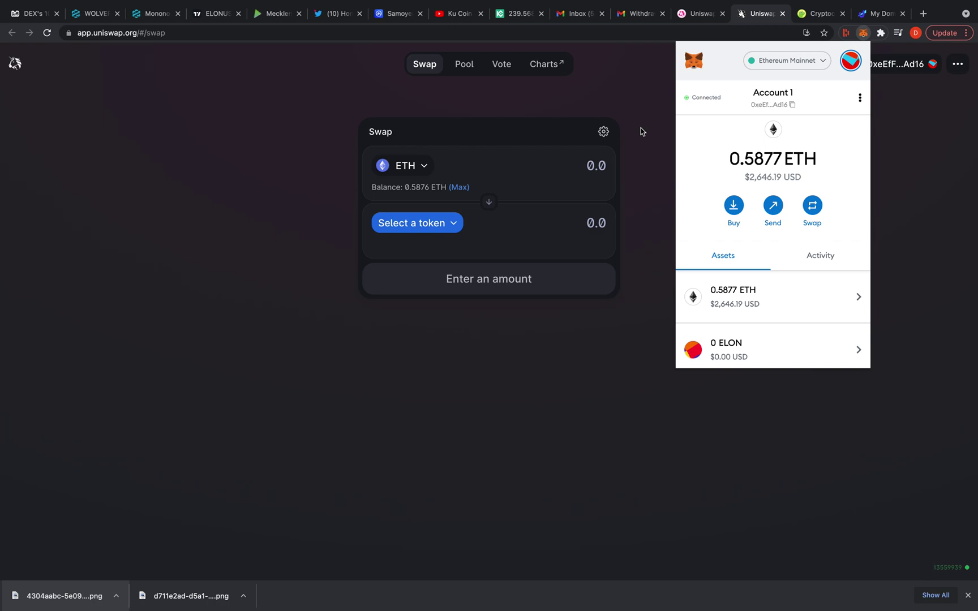
{"action": "left_click", "coordinate": [151, 17]}
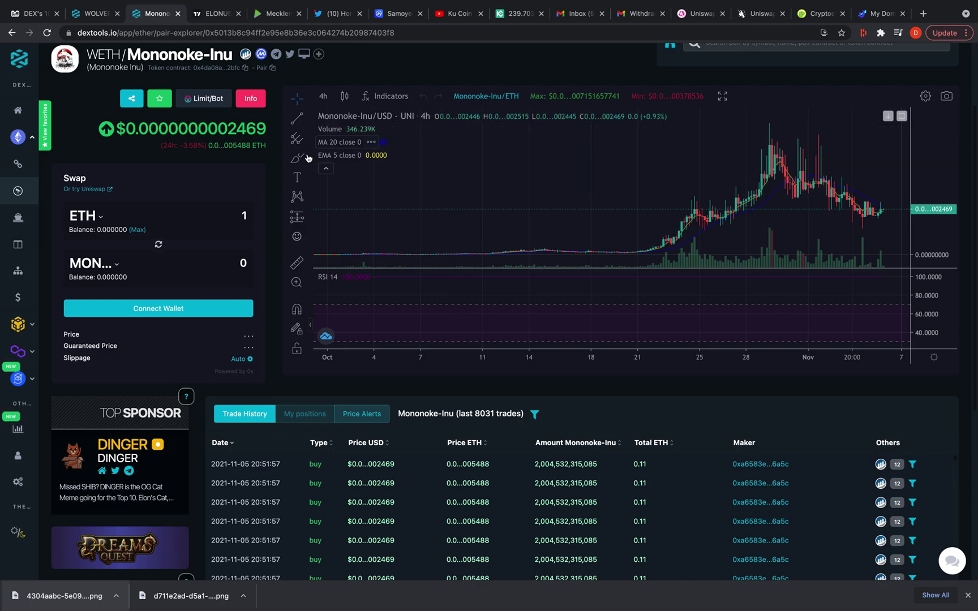
{"action": "scroll", "coordinate": [276, 229], "scroll_direction": "down", "scroll_amount": 5}
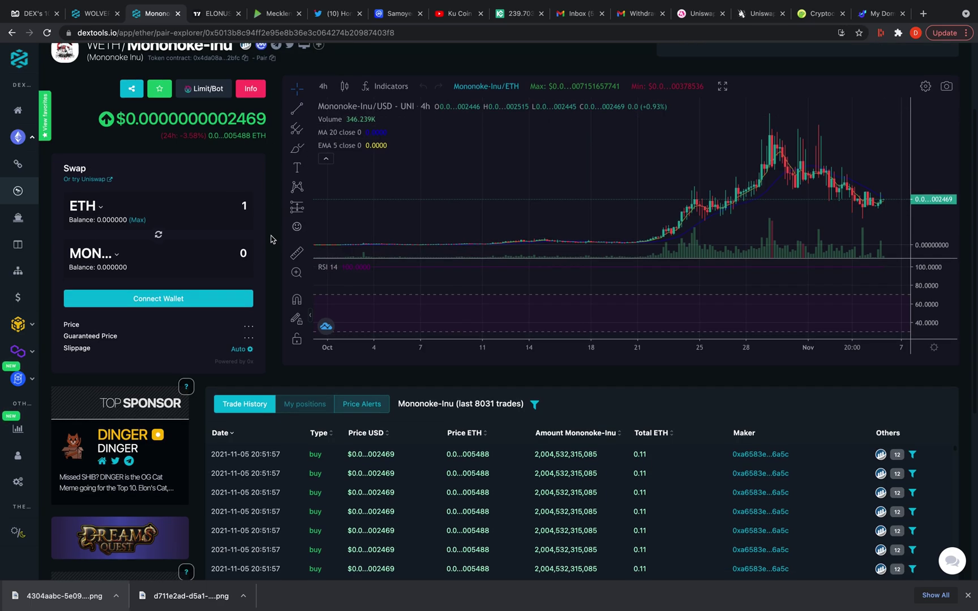
{"action": "scroll", "coordinate": [273, 235], "scroll_direction": "up", "scroll_amount": 5}
{"action": "scroll", "coordinate": [271, 239], "scroll_direction": "up", "scroll_amount": 2}
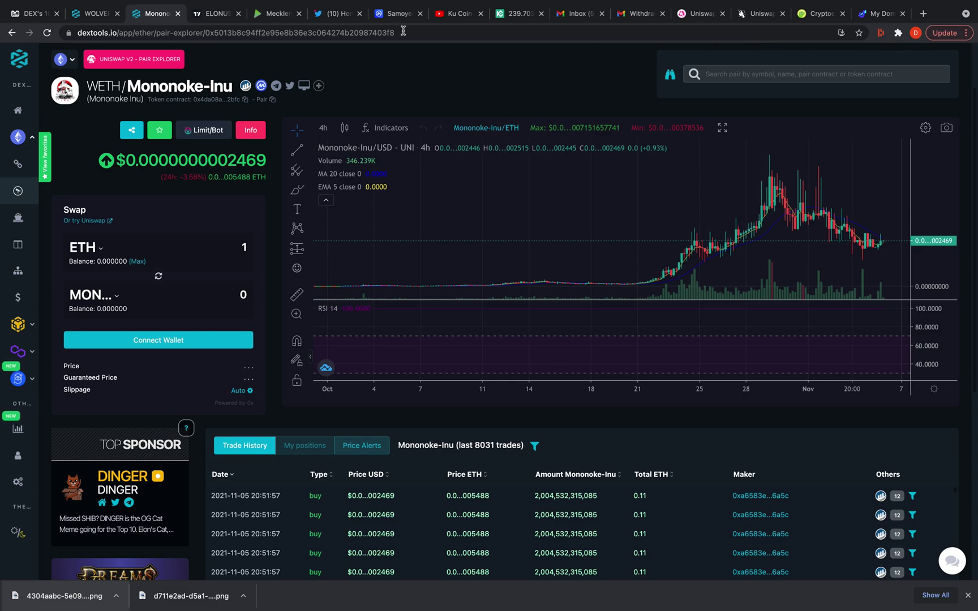
Search CoinGecko for 'mono', open Mononoke Inu, and copy its contract address.
{"action": "left_click", "coordinate": [813, 16]}
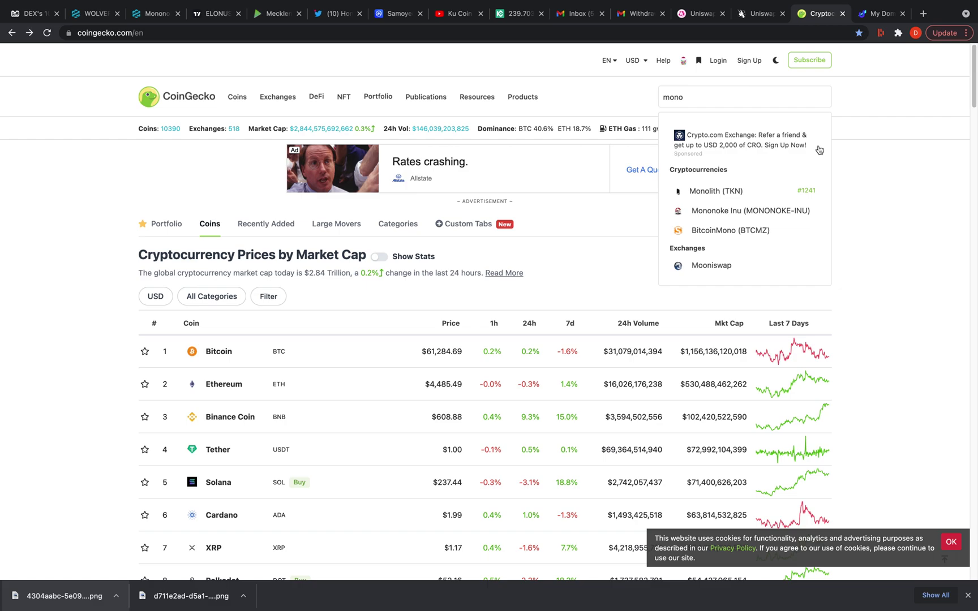
{"action": "double_click", "coordinate": [732, 99]}
{"action": "key", "text": "BackSpace"}
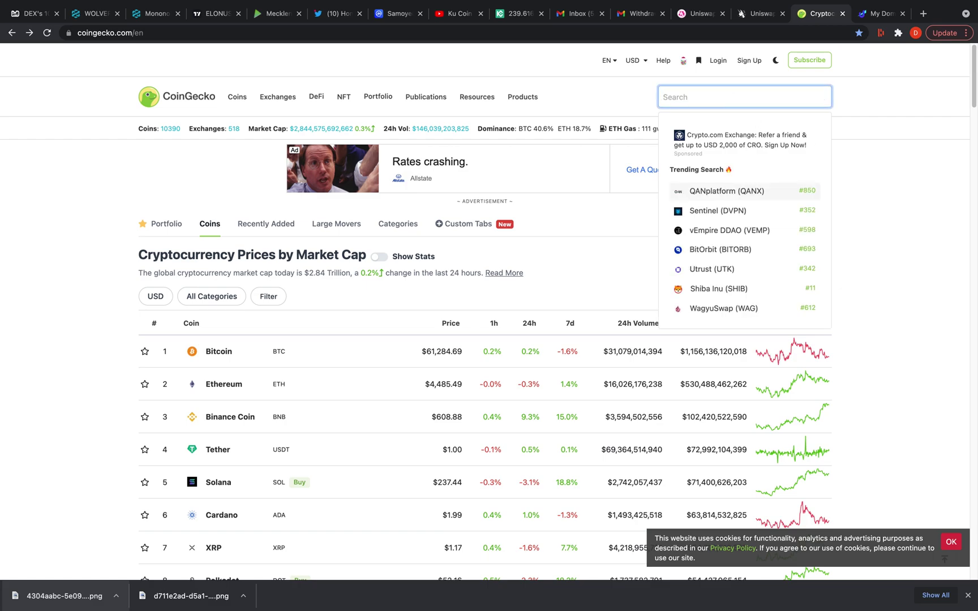
{"action": "type", "text": "mono"}
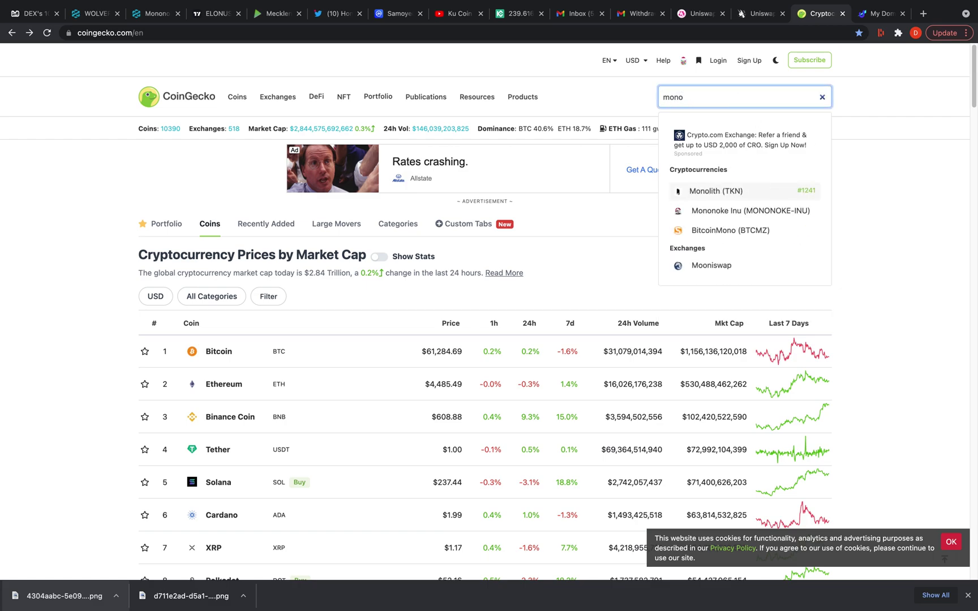
{"action": "left_click", "coordinate": [763, 210]}
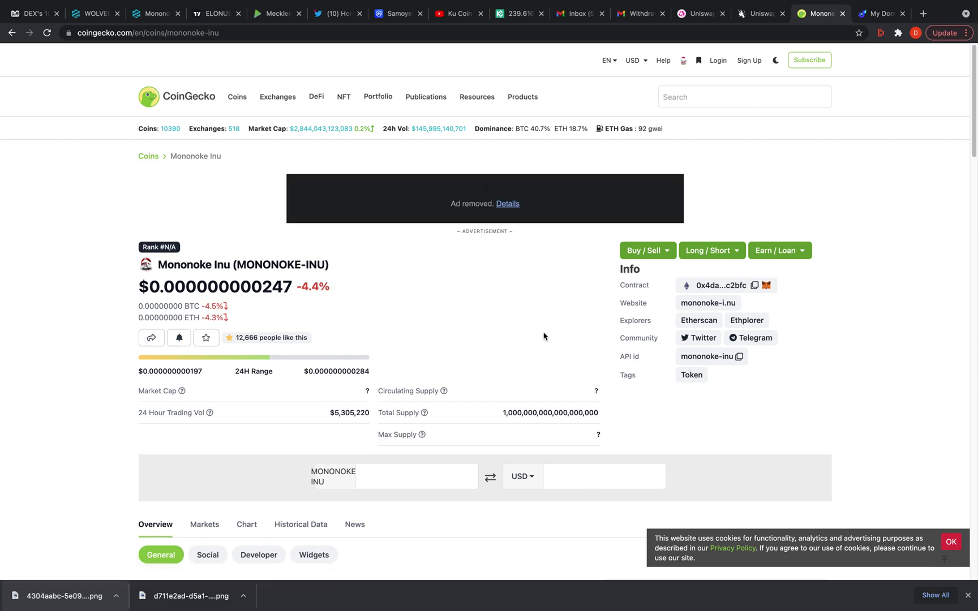
{"action": "left_click", "coordinate": [755, 287]}
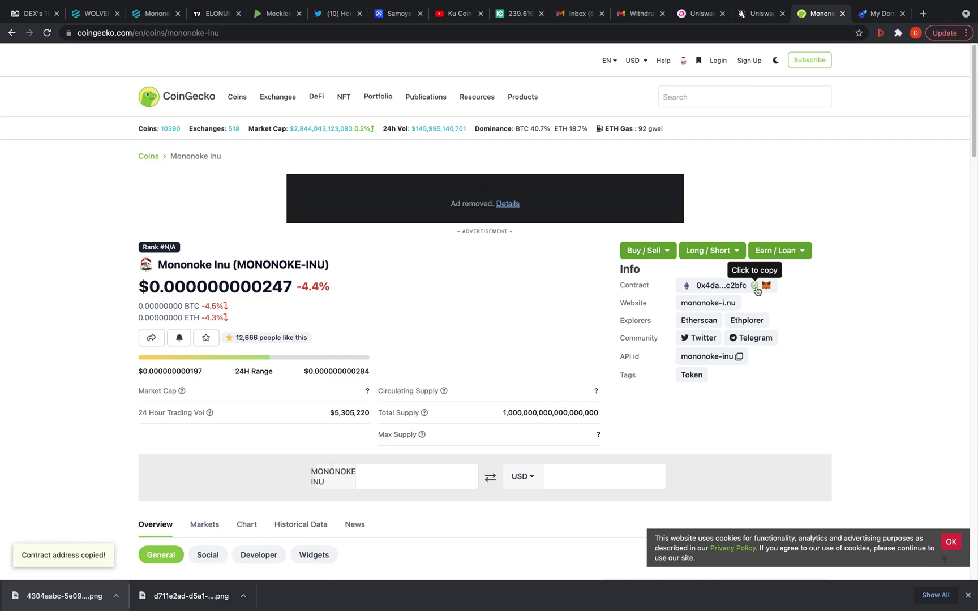
Paste the copied contract address into Uniswap's token search and choose Mononoke-Inu to receive.
{"action": "left_click", "coordinate": [756, 15]}
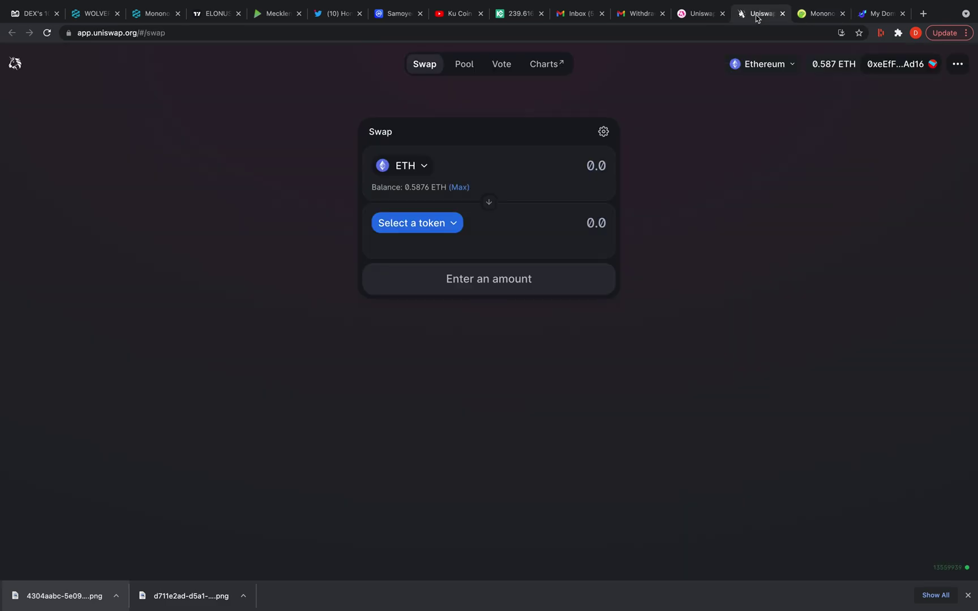
{"action": "left_click", "coordinate": [449, 229]}
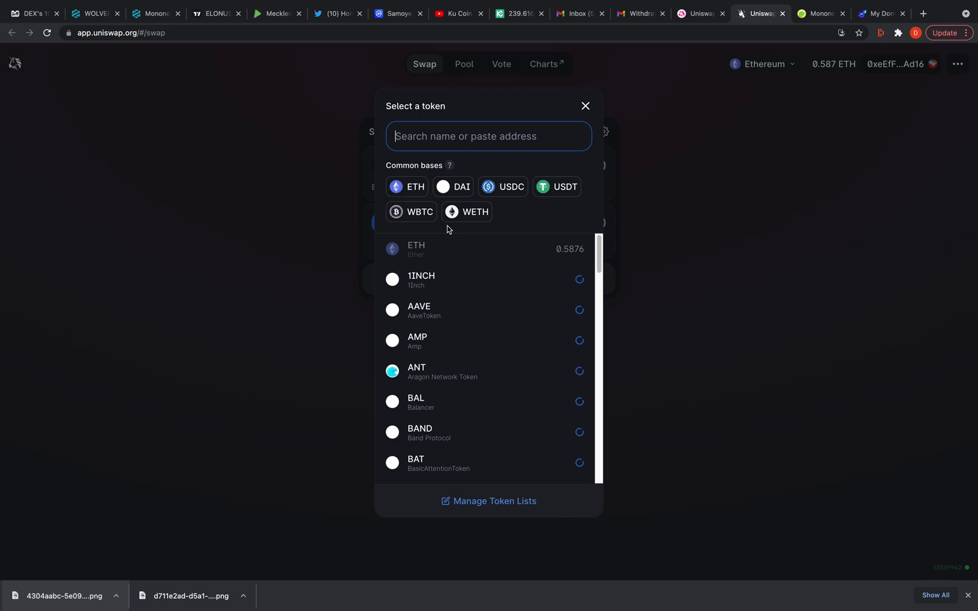
{"action": "right_click", "coordinate": [496, 140]}
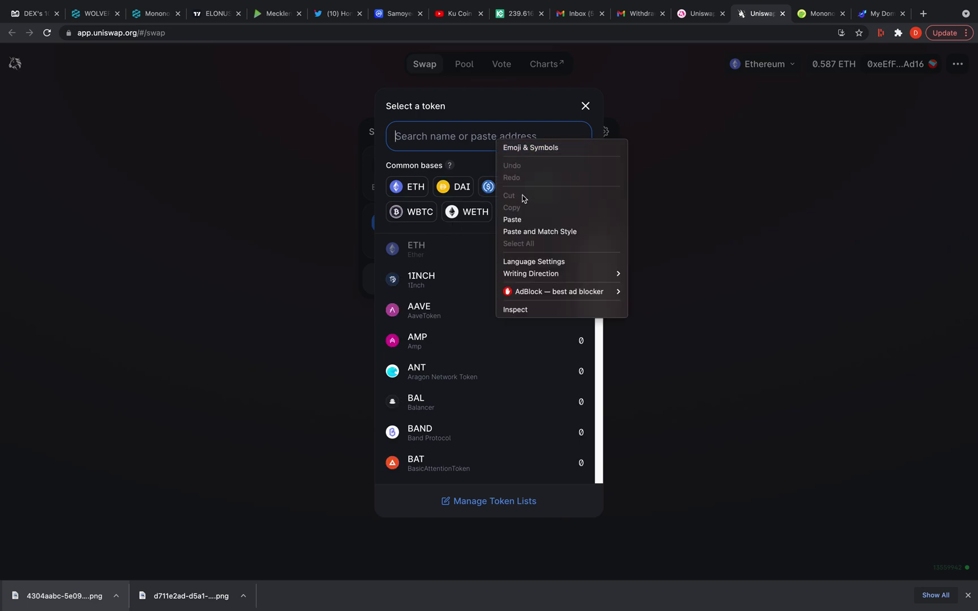
{"action": "left_click", "coordinate": [522, 219]}
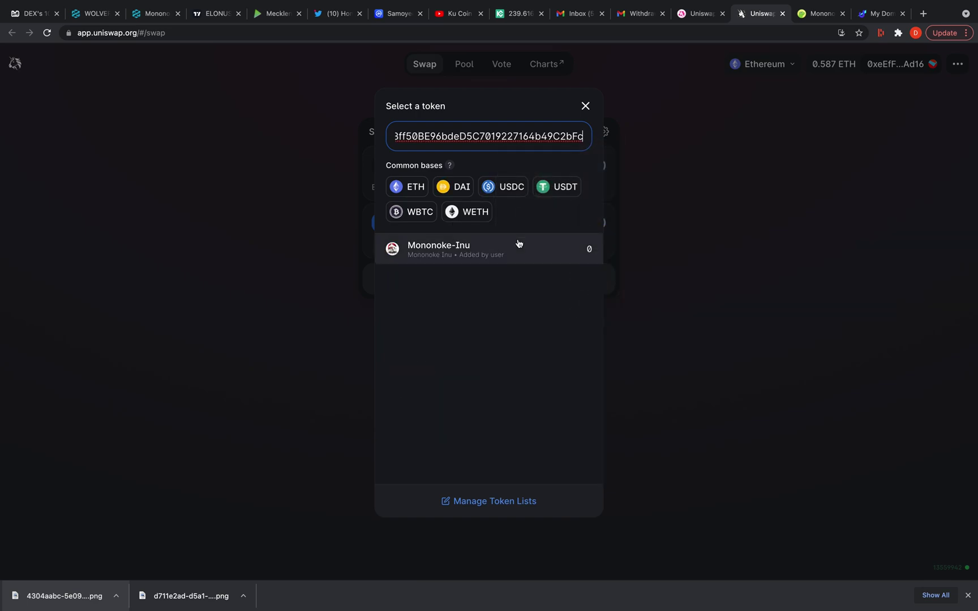
{"action": "left_click", "coordinate": [517, 255]}
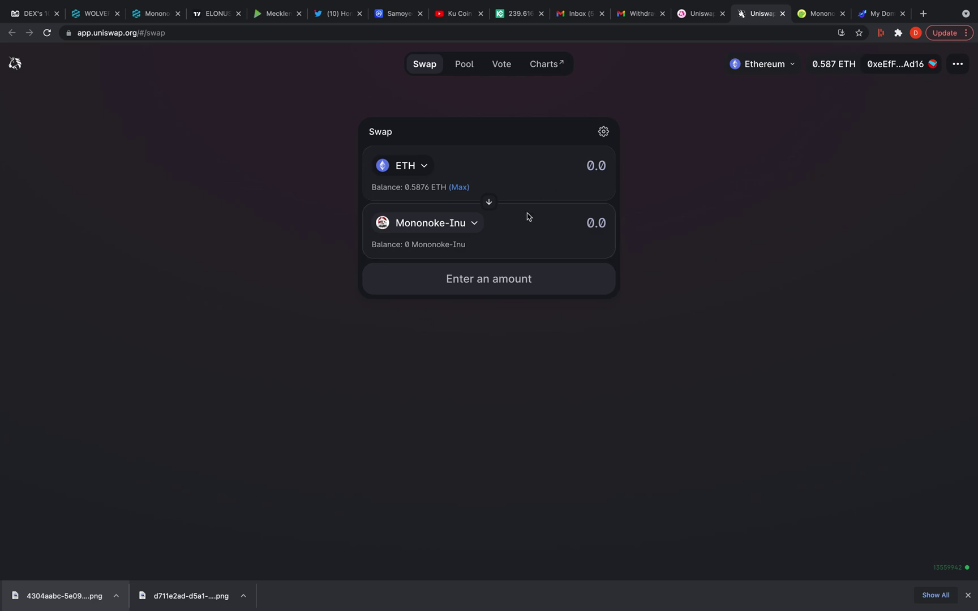
Enter 0.111 ETH as the amount to spend in the Uniswap swap.
{"action": "left_click", "coordinate": [593, 168]}
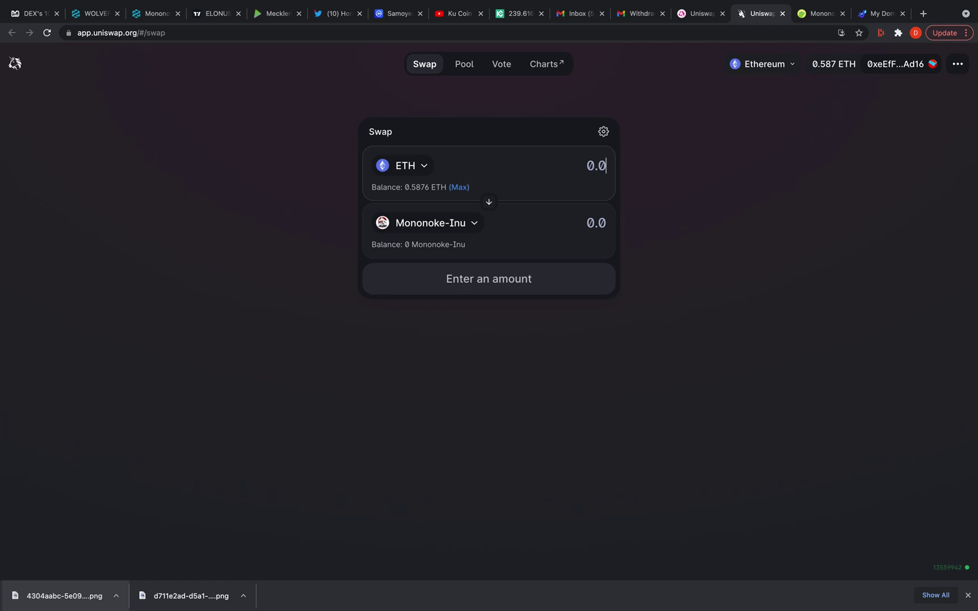
{"action": "type", "text": "0.1"}
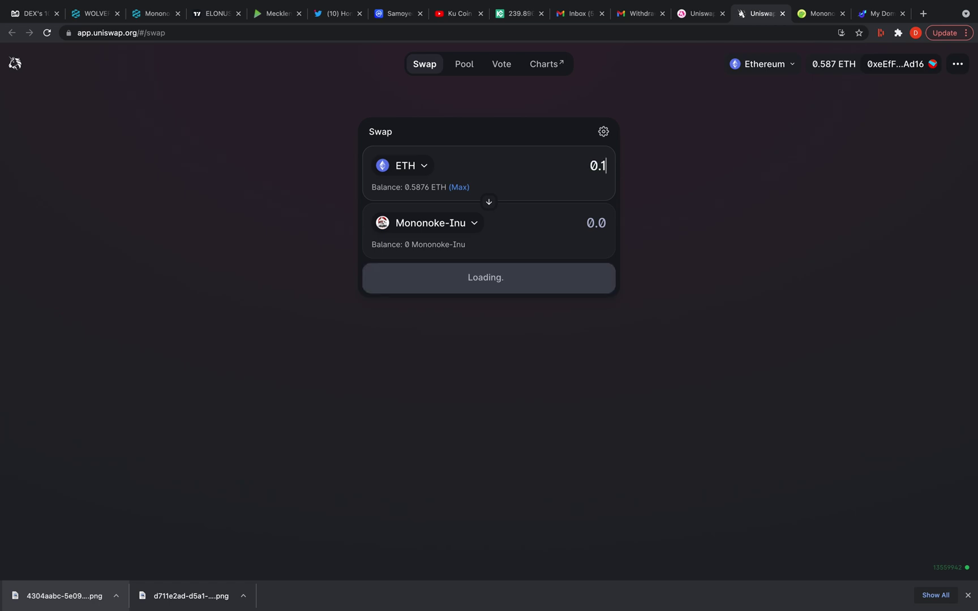
{"action": "type", "text": "11"}
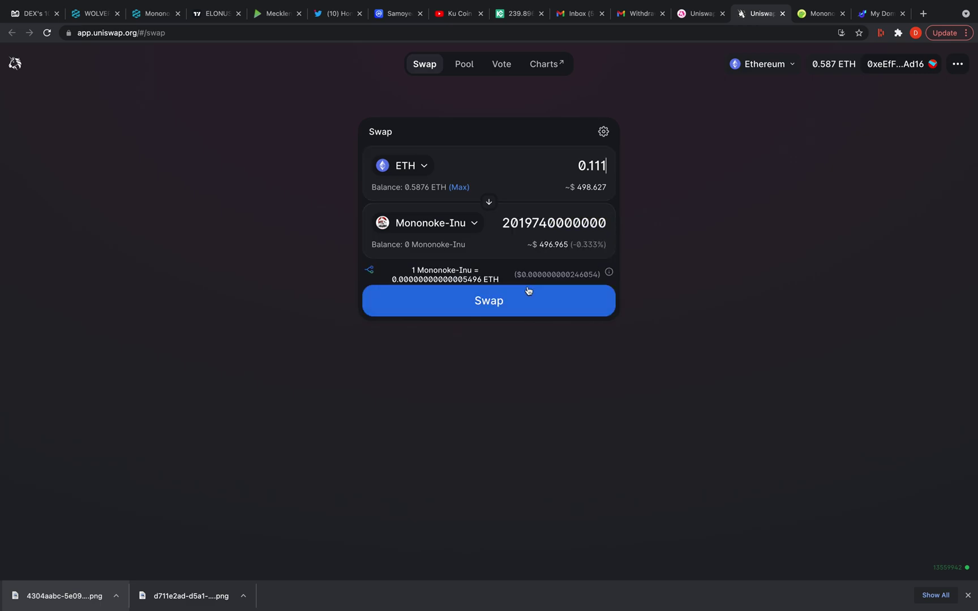
Open the ETH-to-Mononoke-Inu swap confirmation, then dismiss it without swapping.
{"action": "left_click", "coordinate": [523, 309]}
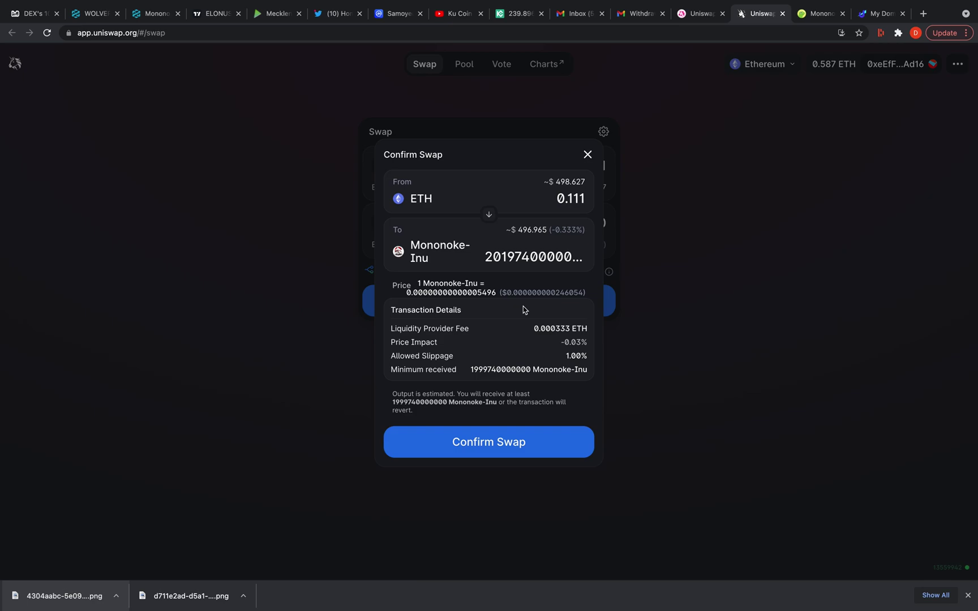
{"action": "left_click", "coordinate": [508, 445]}
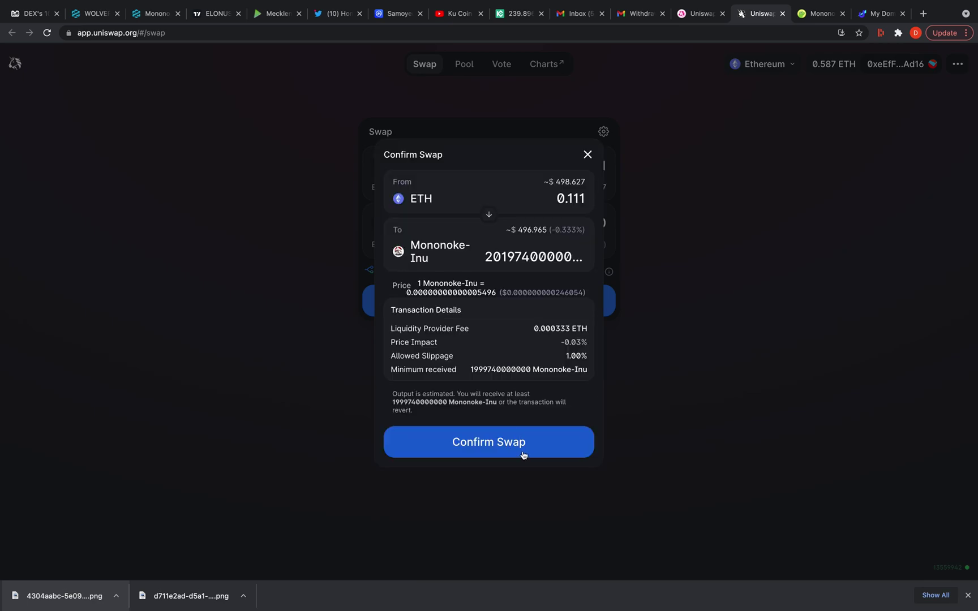
{"action": "left_click", "coordinate": [588, 156]}
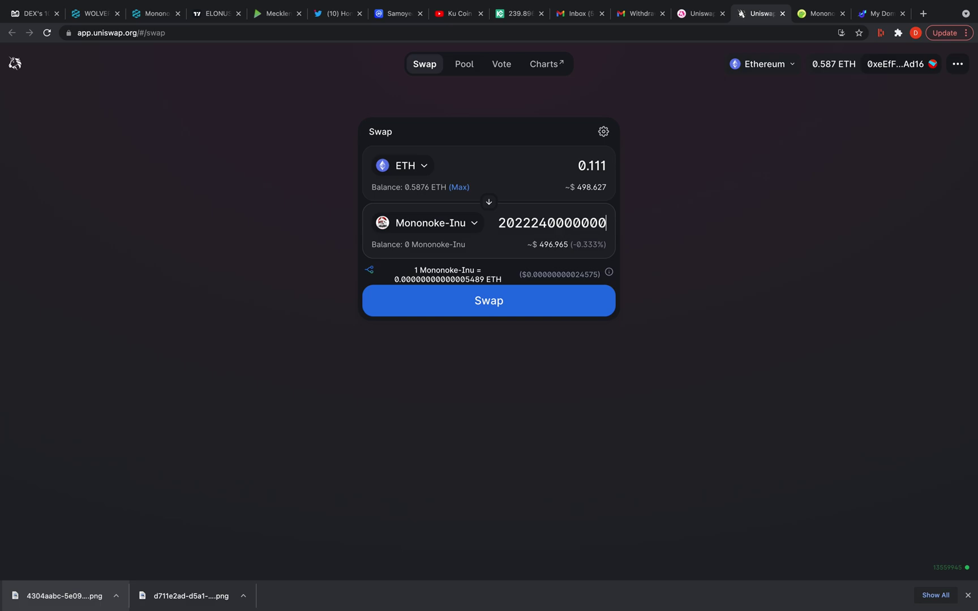
Append a .123 fraction to the Mononoke-Inu amount so the ETH cost is requoted.
{"action": "key", "text": "Left"}
{"action": "key", "text": "Left"}
{"action": "key", "text": "Left"}
{"action": "key", "text": "Left"}
{"action": "key", "text": "Left"}
{"action": "key", "text": "Left"}
{"action": "key", "text": "Left"}
{"action": "key", "text": "Left"}
{"action": "key", "text": "Left"}
{"action": "key", "text": "Left"}
{"action": "key", "text": "Left"}
{"action": "key", "text": "Left"}
{"action": "left_click", "coordinate": [556, 222]}
{"action": "type", "text": ".123"}
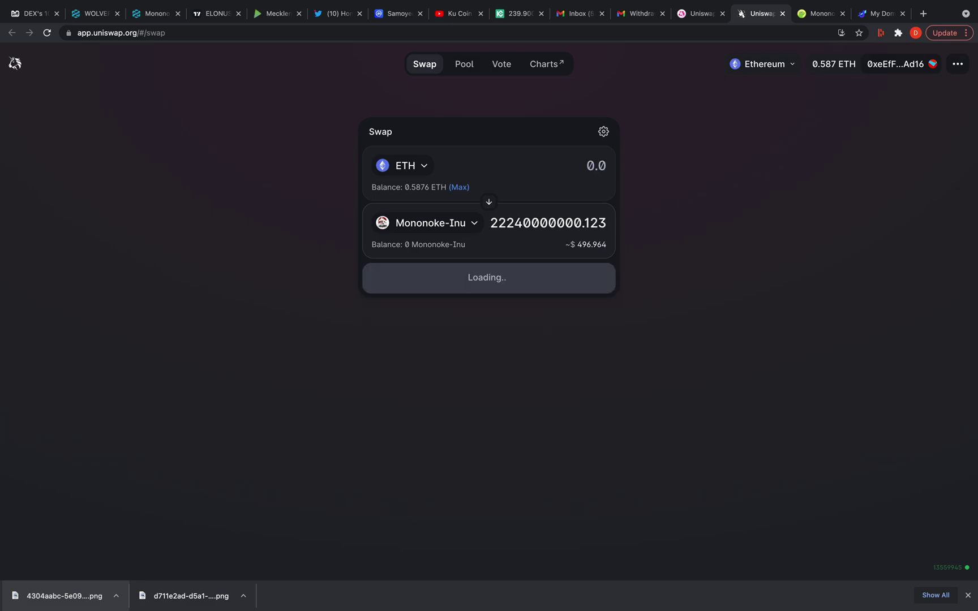
Start the swap for 0.11211 ETH so MetaMask shows the request with a $105.35 gas fee.
{"action": "left_click", "coordinate": [513, 296]}
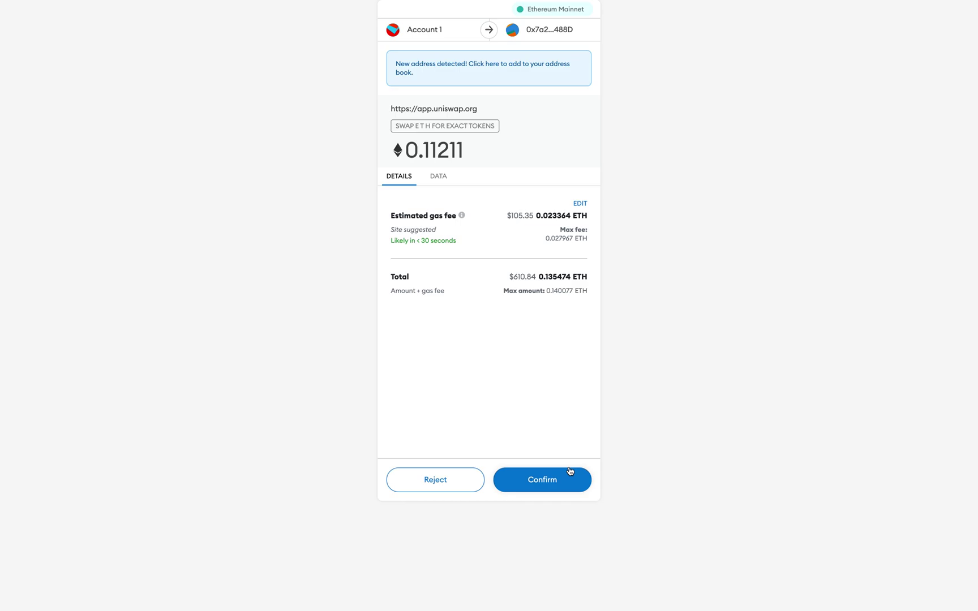
Compare Low, Medium and High gas priorities, then close the editor without saving.
{"action": "left_click", "coordinate": [580, 205]}
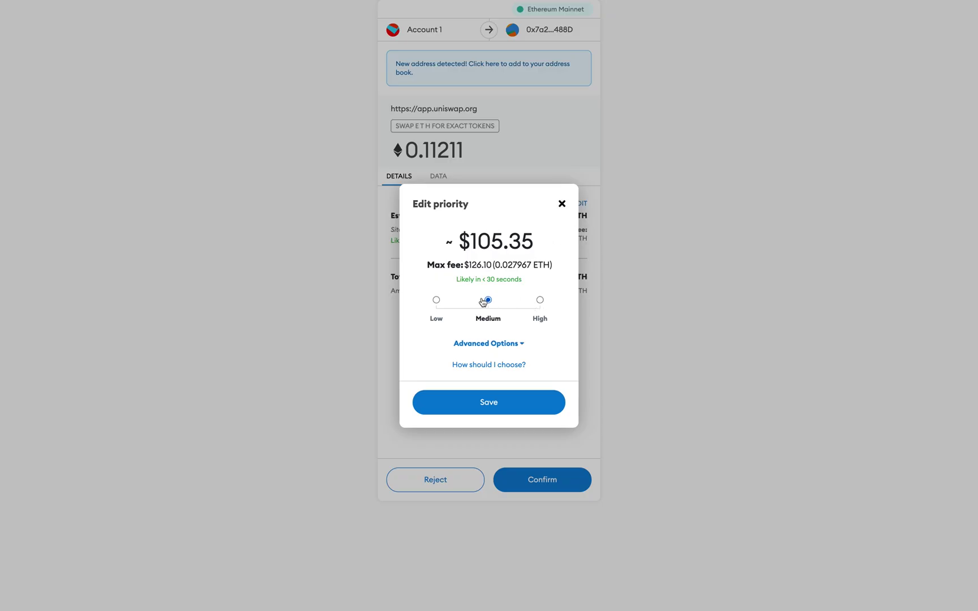
{"action": "left_click", "coordinate": [436, 300]}
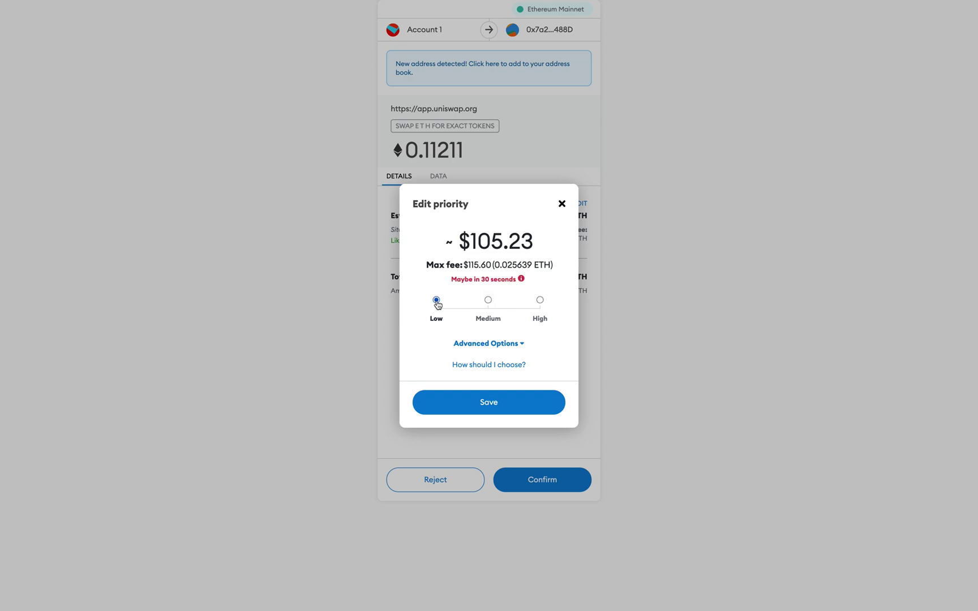
{"action": "left_click", "coordinate": [488, 300]}
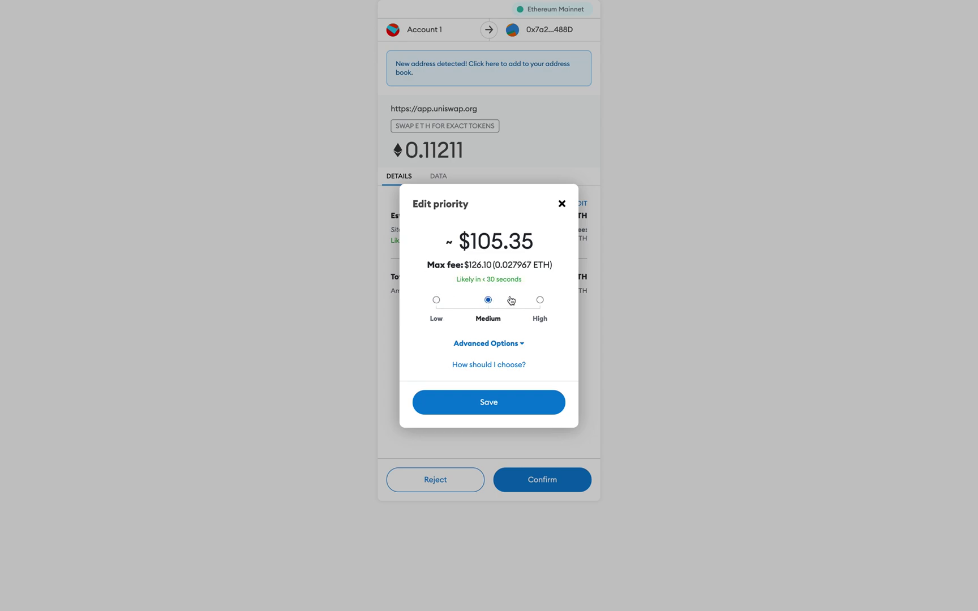
{"action": "left_click", "coordinate": [540, 300]}
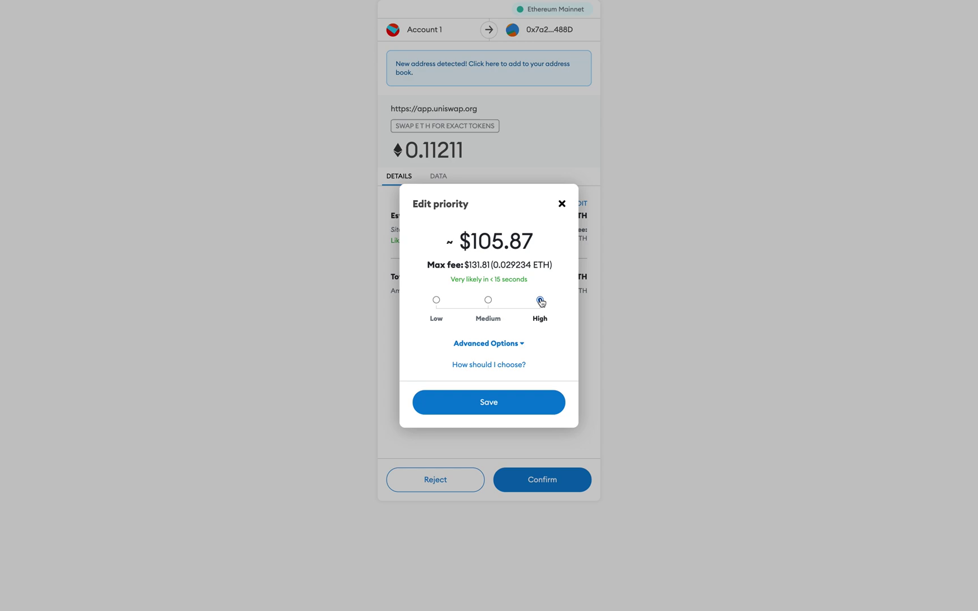
{"action": "left_click", "coordinate": [489, 300]}
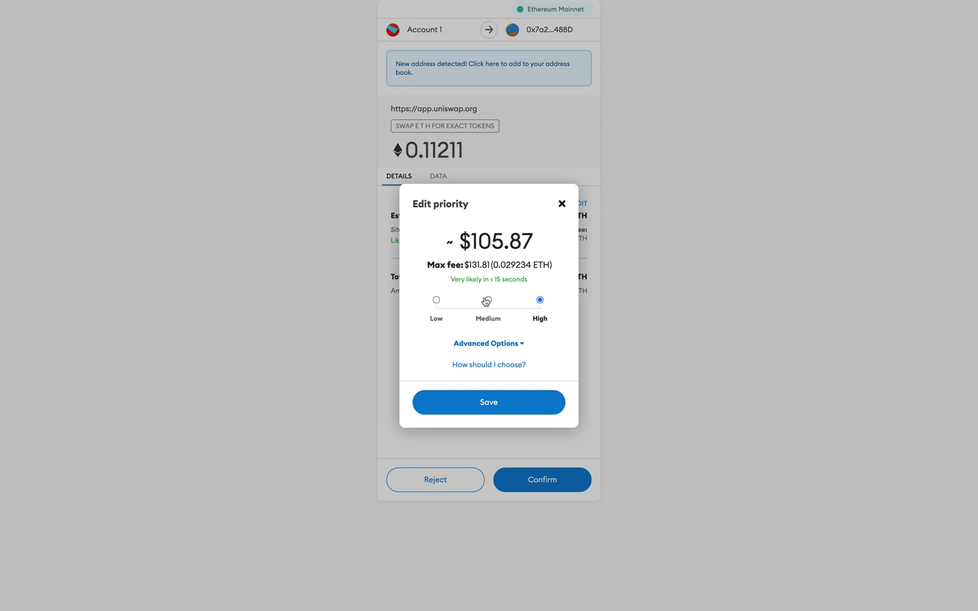
{"action": "left_click", "coordinate": [437, 300]}
{"action": "left_click", "coordinate": [489, 301]}
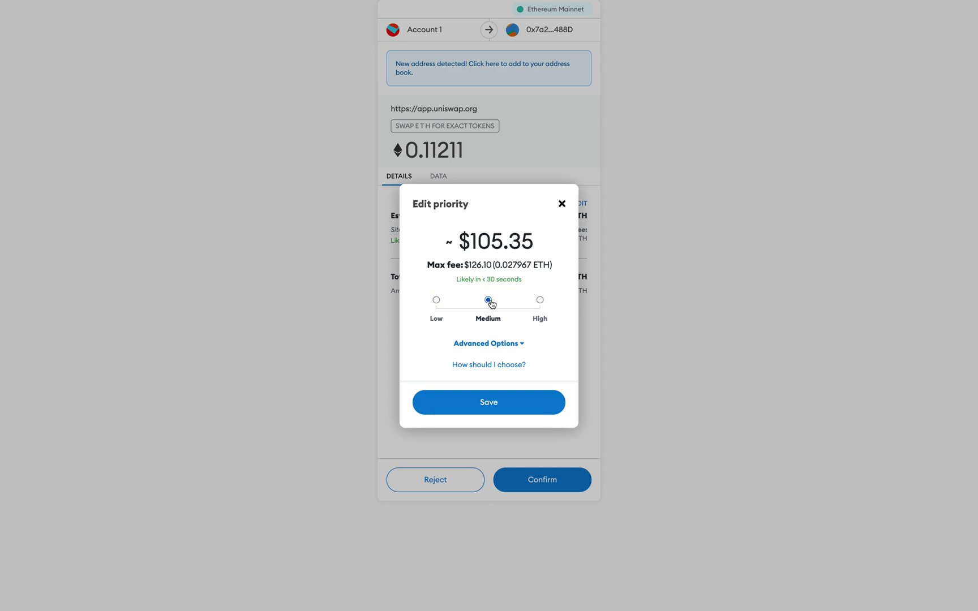
{"action": "left_click", "coordinate": [539, 304]}
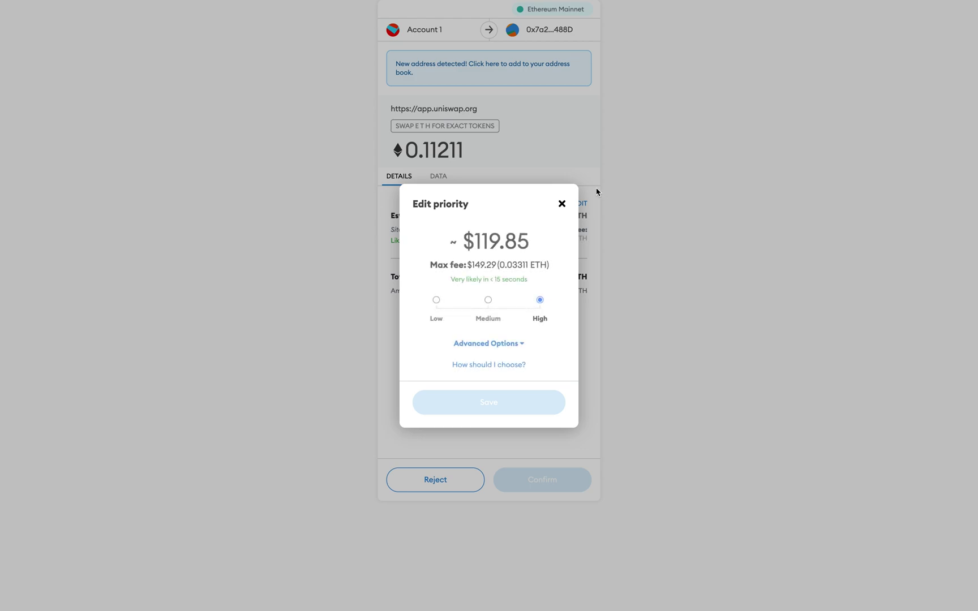
{"action": "left_click", "coordinate": [562, 204]}
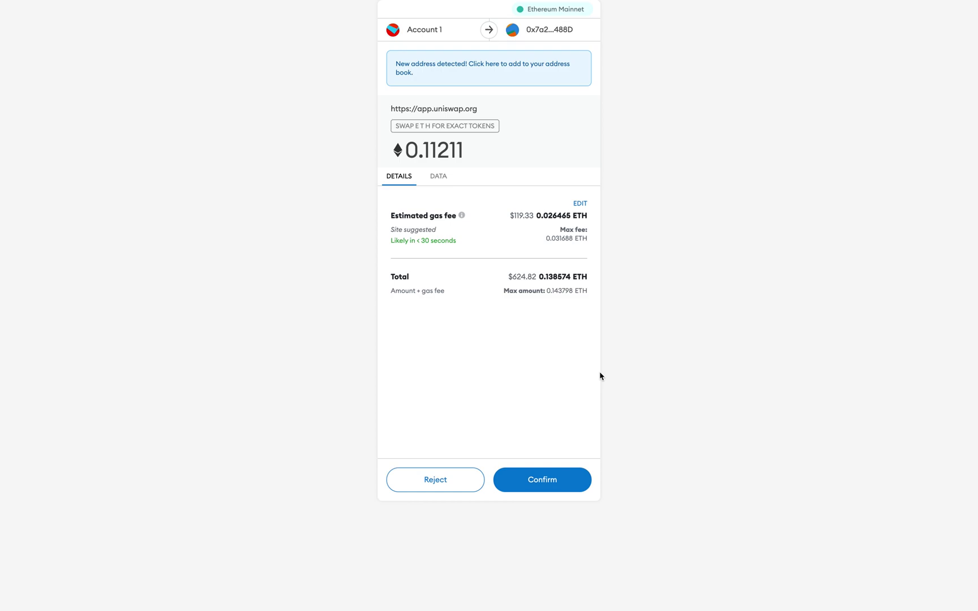
Reject the swap request in MetaMask and dismiss Uniswap's Transaction rejected error.
{"action": "left_click", "coordinate": [431, 478]}
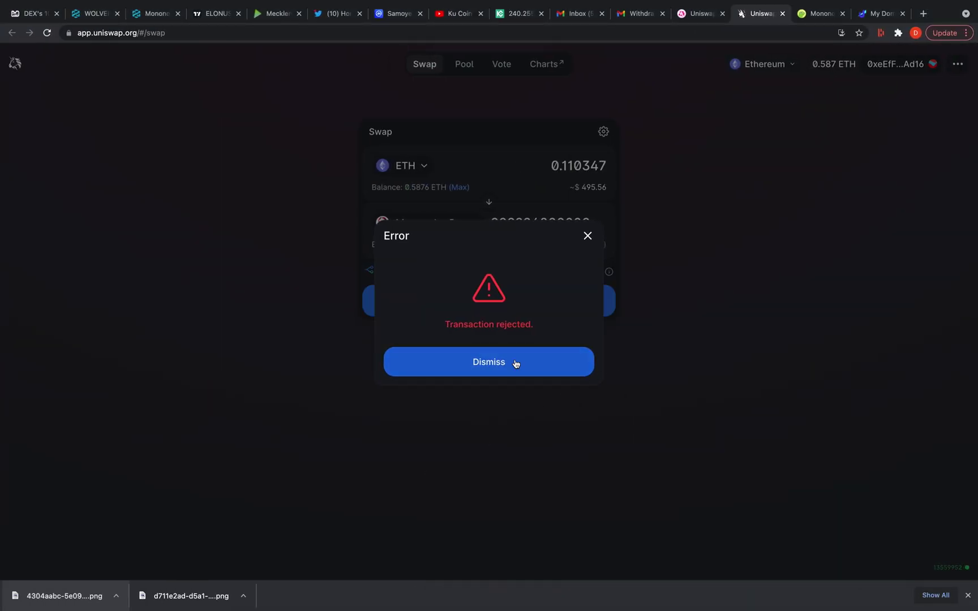
{"action": "left_click", "coordinate": [516, 364]}
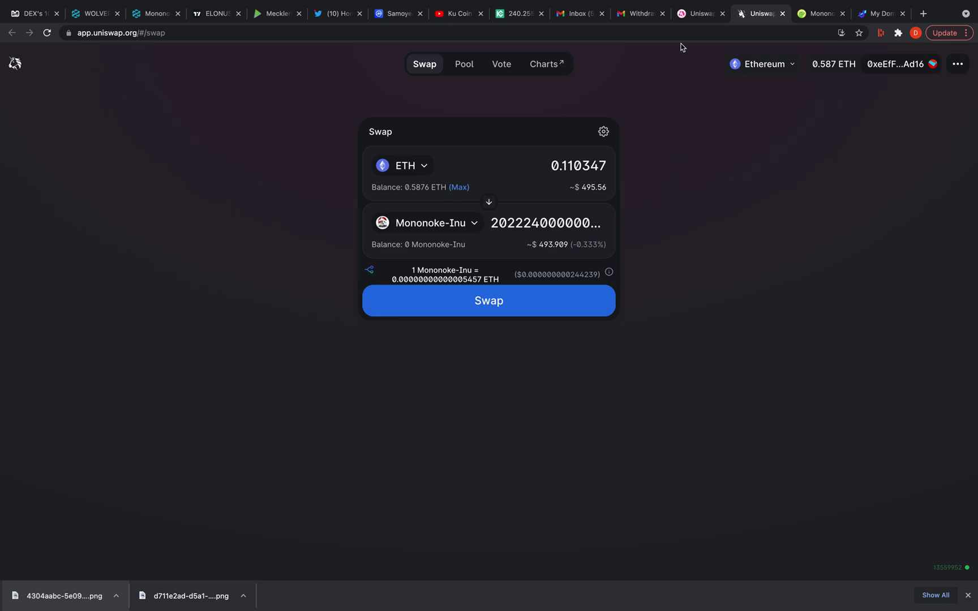
Copy the Mononoke Inu contract address from its CoinGecko page.
{"action": "left_click", "coordinate": [817, 17]}
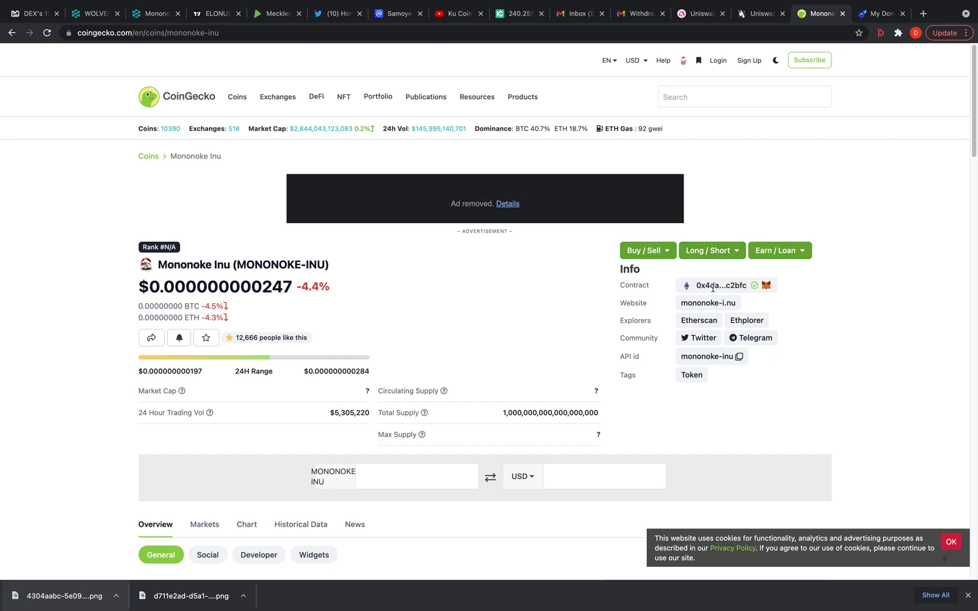
{"action": "left_click", "coordinate": [754, 286]}
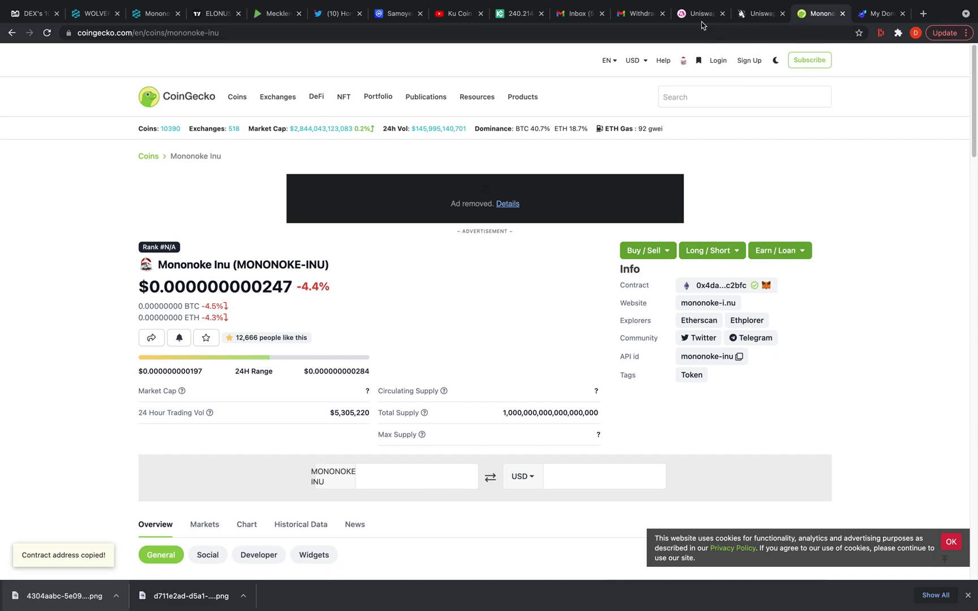
In MetaMask's Assets list, start a custom token import.
{"action": "left_click", "coordinate": [897, 33]}
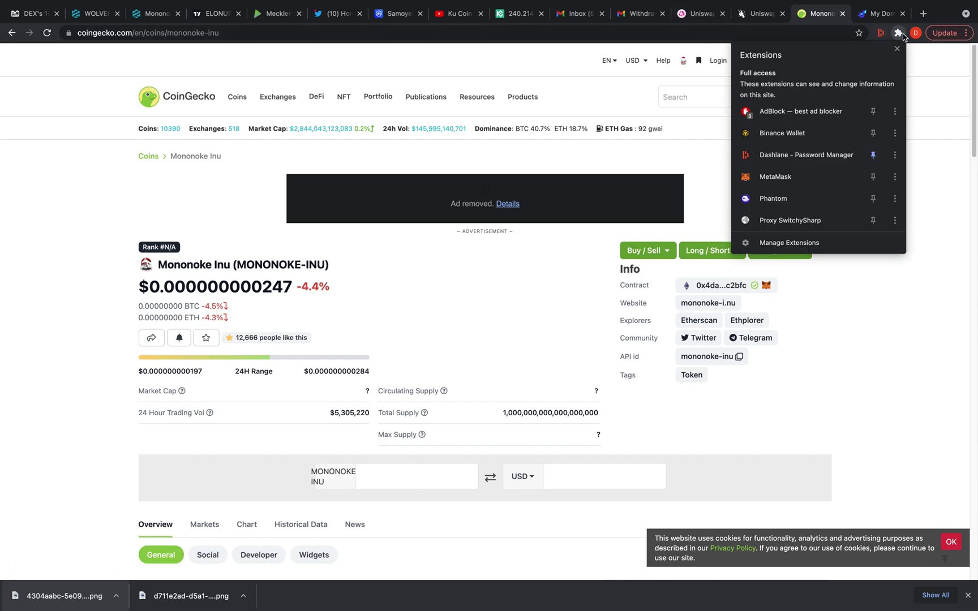
{"action": "left_click", "coordinate": [779, 186]}
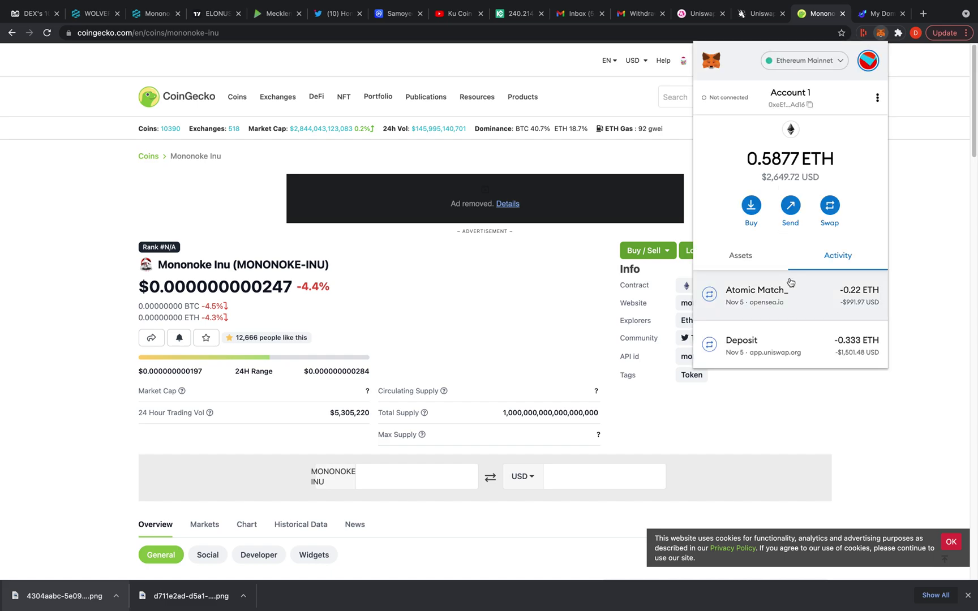
{"action": "scroll", "coordinate": [790, 282], "scroll_direction": "down", "scroll_amount": 2}
{"action": "left_click", "coordinate": [750, 216]}
{"action": "scroll", "coordinate": [780, 297], "scroll_direction": "down", "scroll_amount": 4}
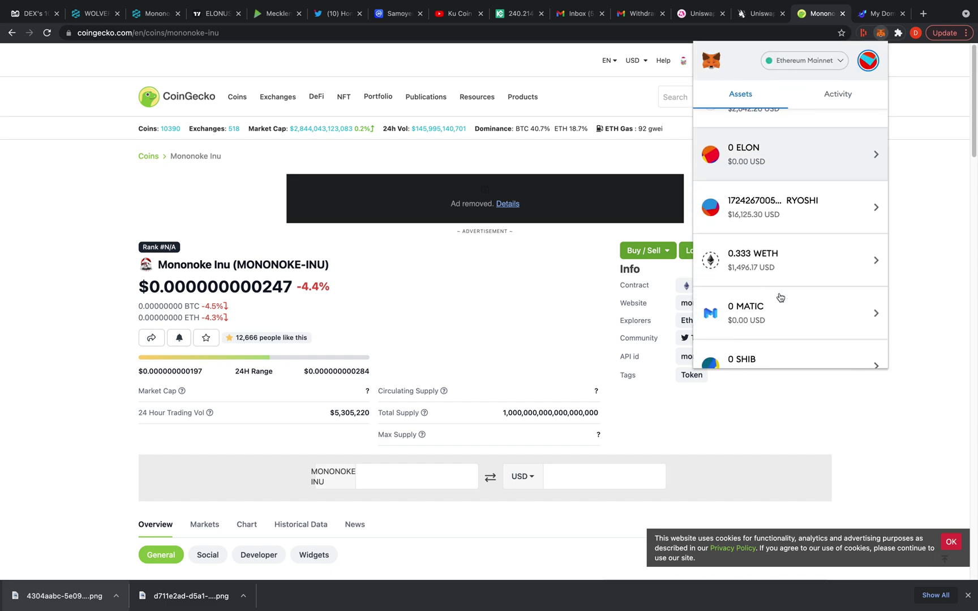
{"action": "scroll", "coordinate": [781, 297], "scroll_direction": "down", "scroll_amount": 3}
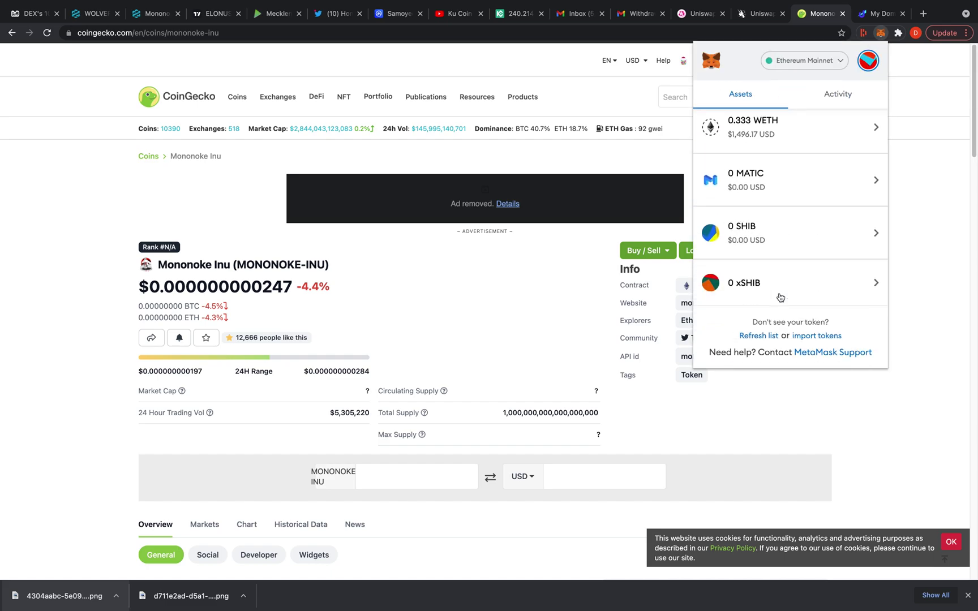
{"action": "left_click", "coordinate": [807, 338]}
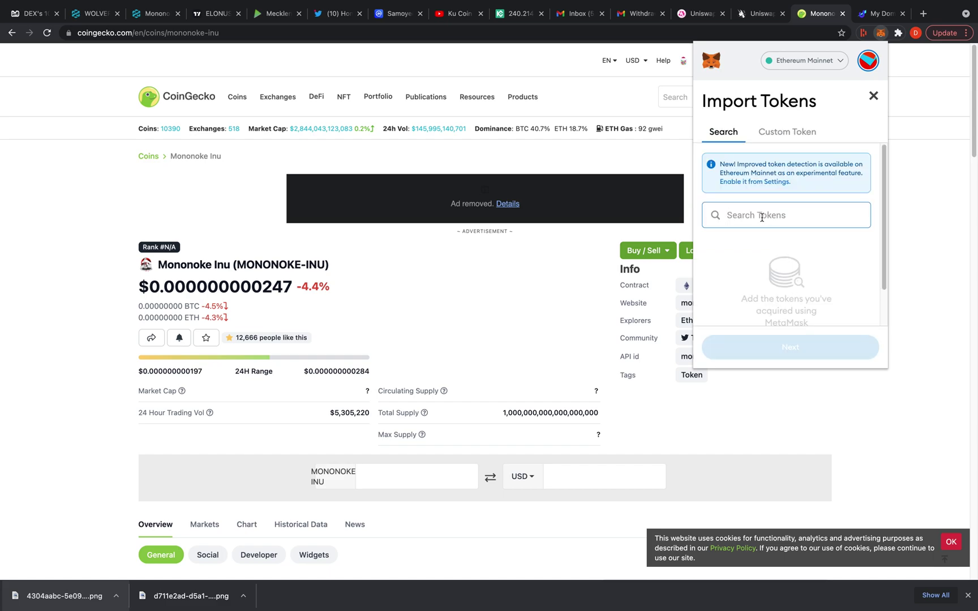
{"action": "left_click", "coordinate": [779, 141]}
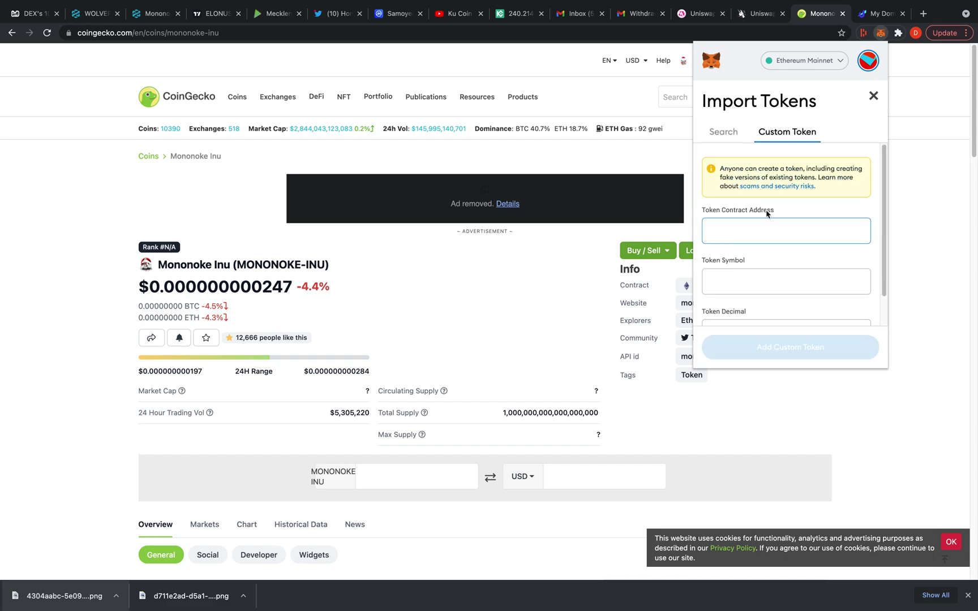
Paste the copied Mononoke contract address into the custom token form and verify it.
{"action": "right_click", "coordinate": [761, 234]}
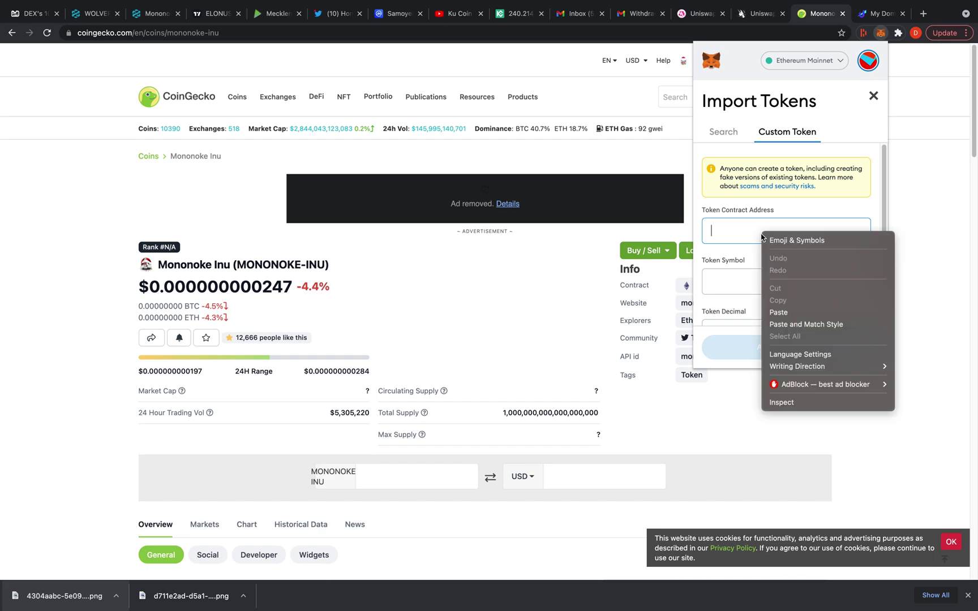
{"action": "left_click", "coordinate": [779, 312]}
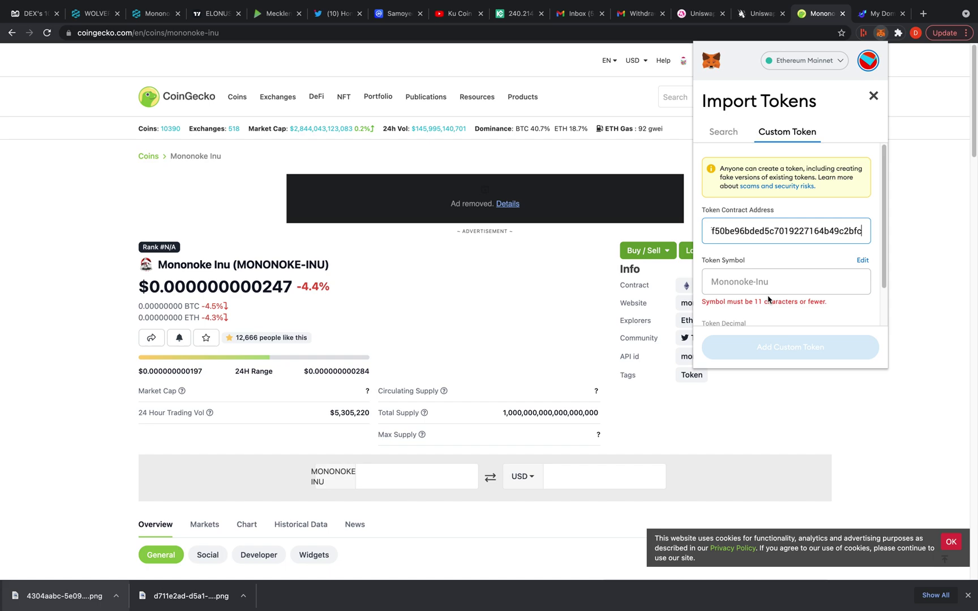
{"action": "scroll", "coordinate": [772, 291], "scroll_direction": "down", "scroll_amount": 2}
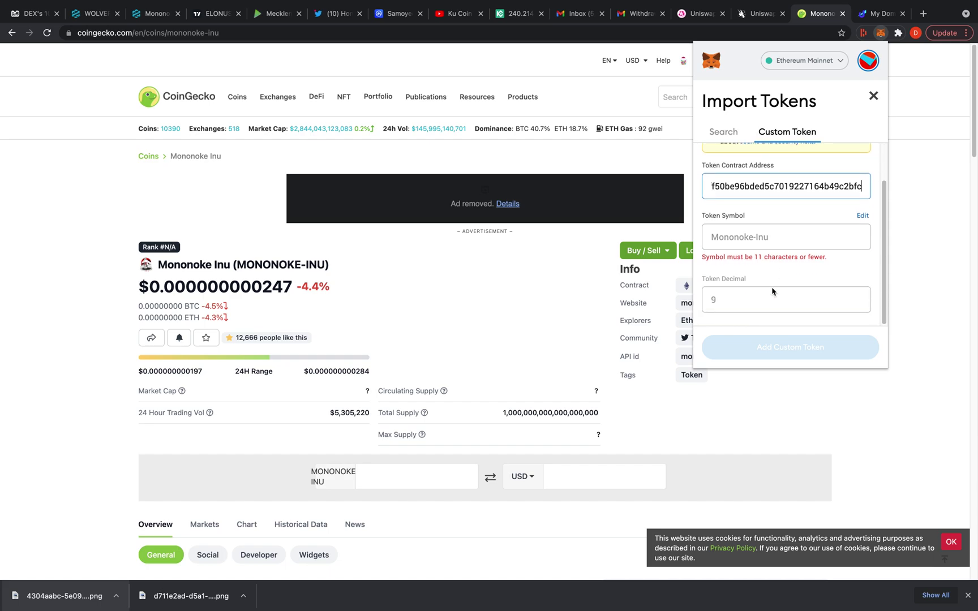
{"action": "left_click", "coordinate": [816, 274]}
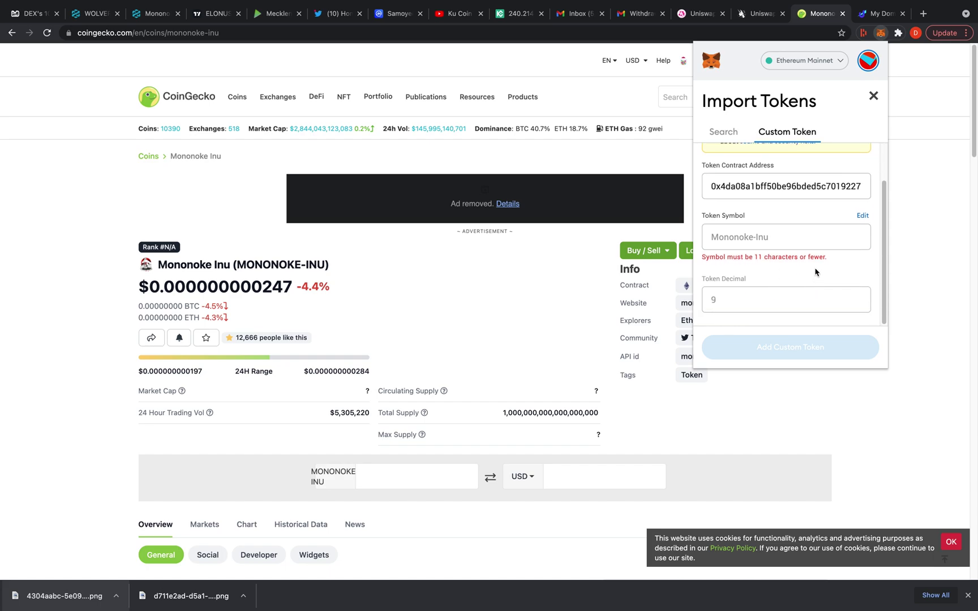
{"action": "left_click", "coordinate": [861, 187]}
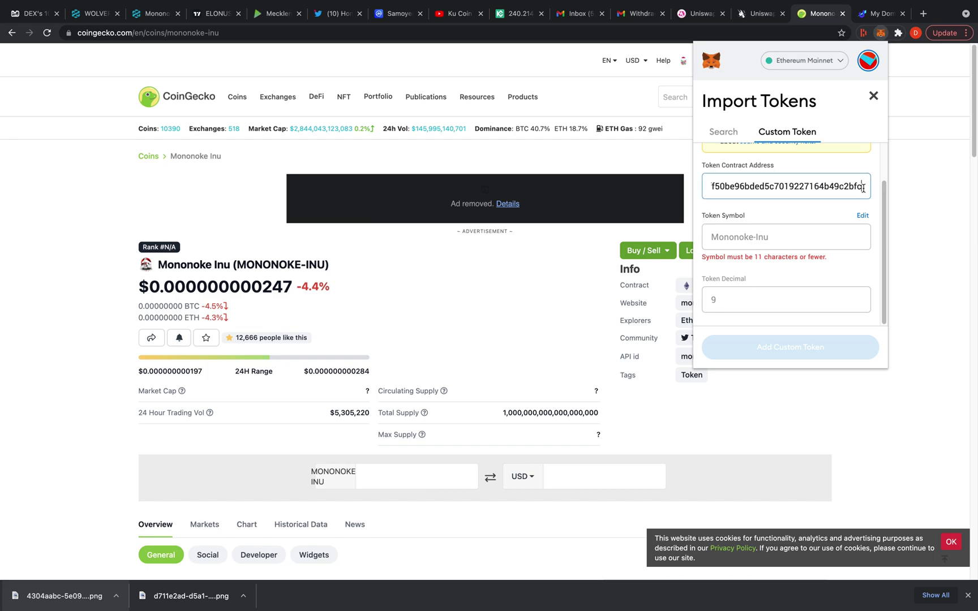
{"action": "left_click", "coordinate": [818, 340]}
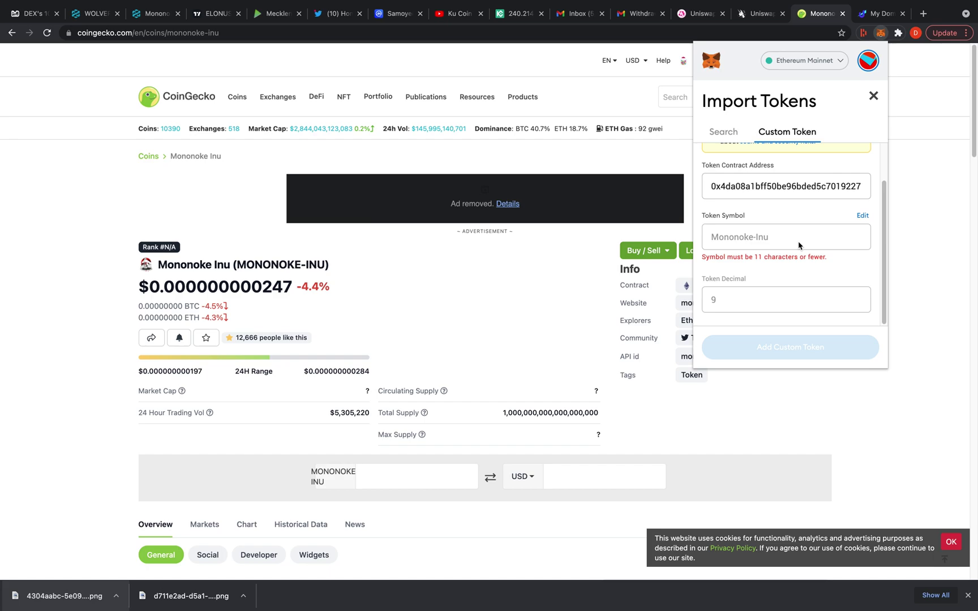
Shorten the token symbol to Mononoke and add the custom token.
{"action": "left_click", "coordinate": [861, 216]}
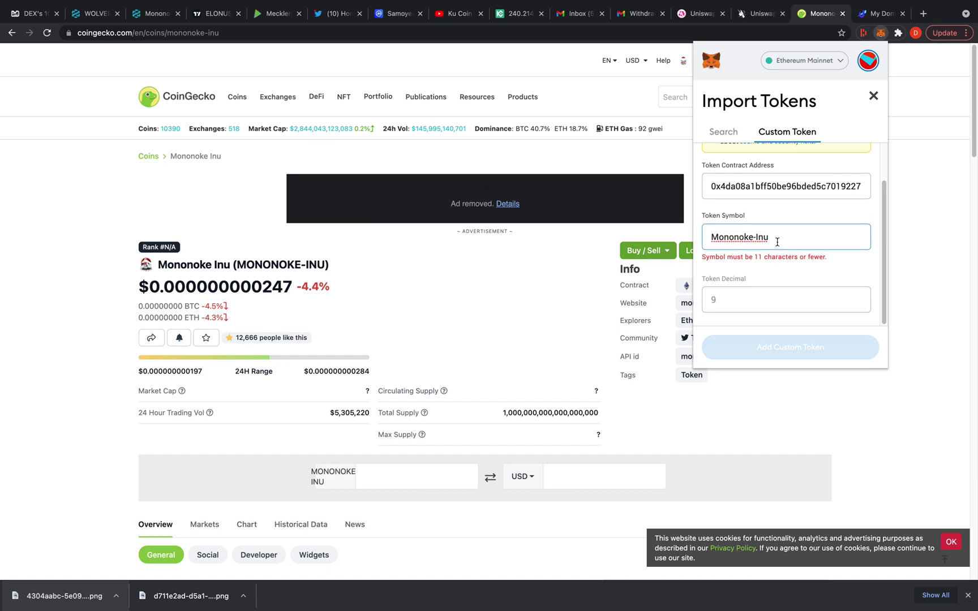
{"action": "key", "text": "BackSpace"}
{"action": "key", "text": "BackSpace"}
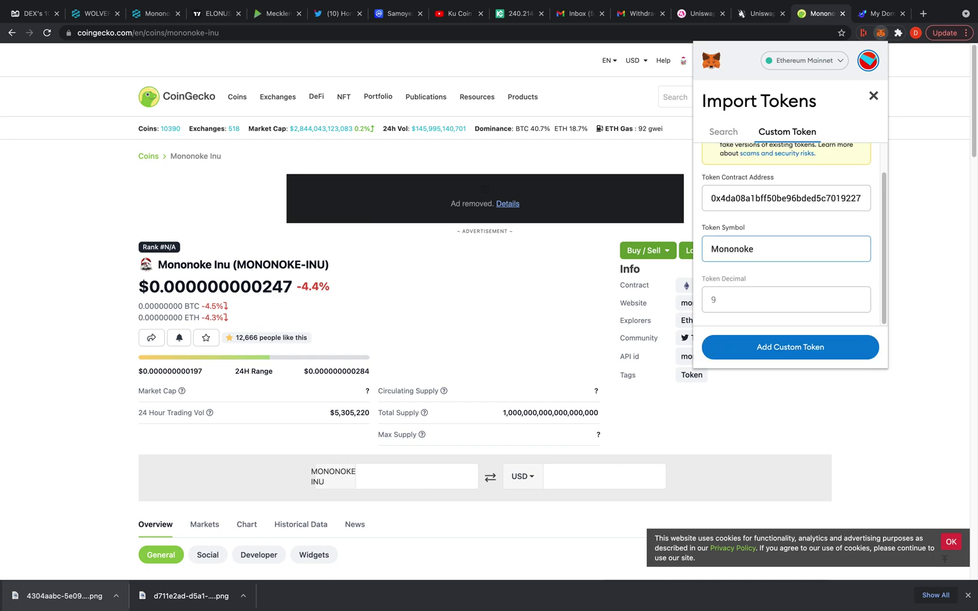
{"action": "left_click", "coordinate": [788, 280]}
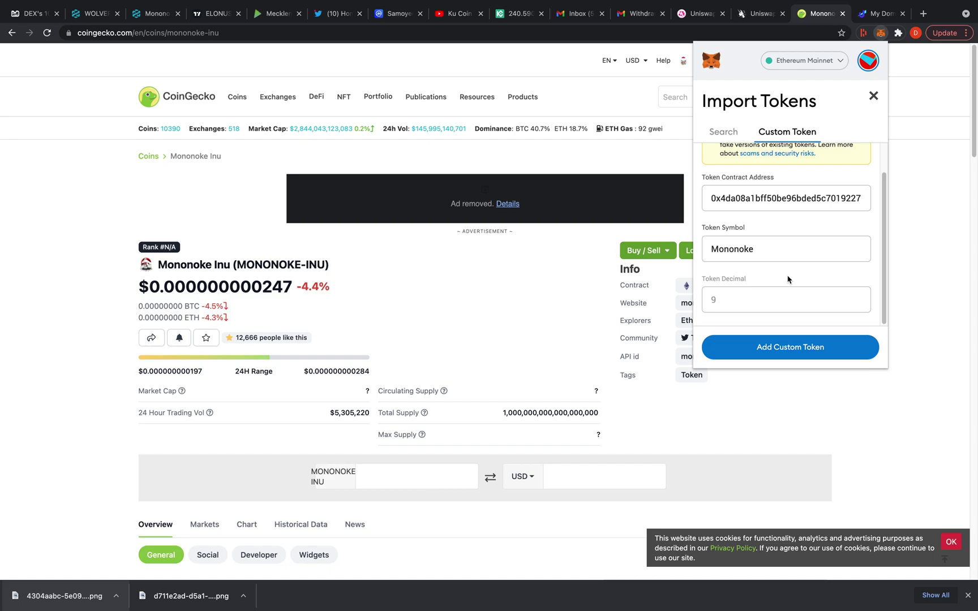
{"action": "left_click", "coordinate": [802, 350]}
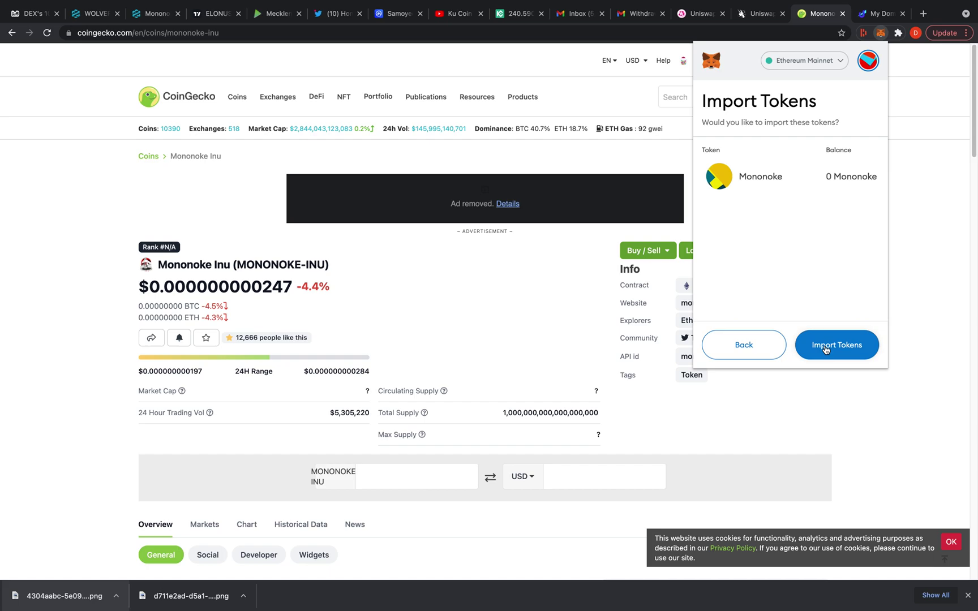
Confirm the Mononoke import so Account 1 shows a 0 Mononoke balance.
{"action": "left_click", "coordinate": [820, 349]}
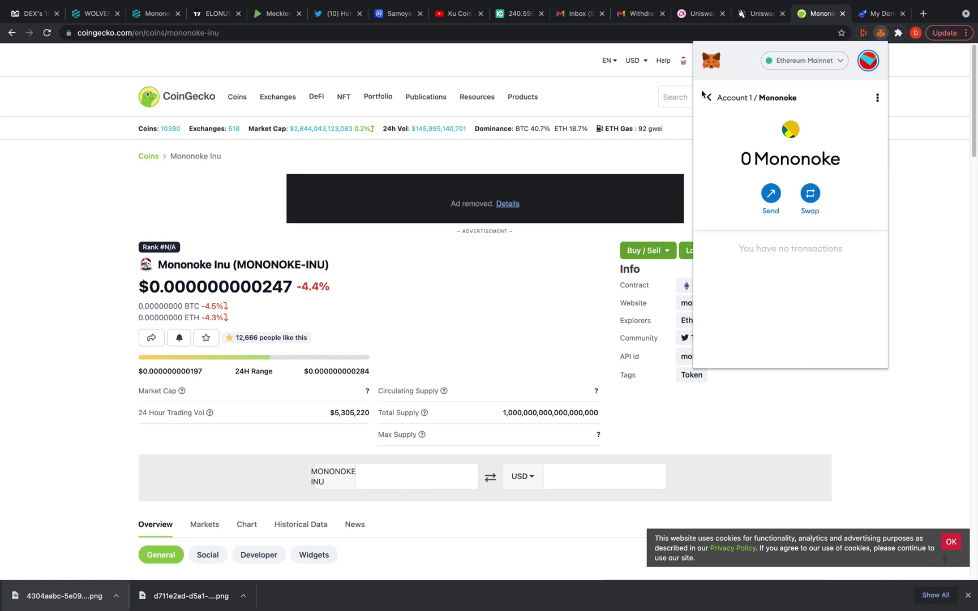